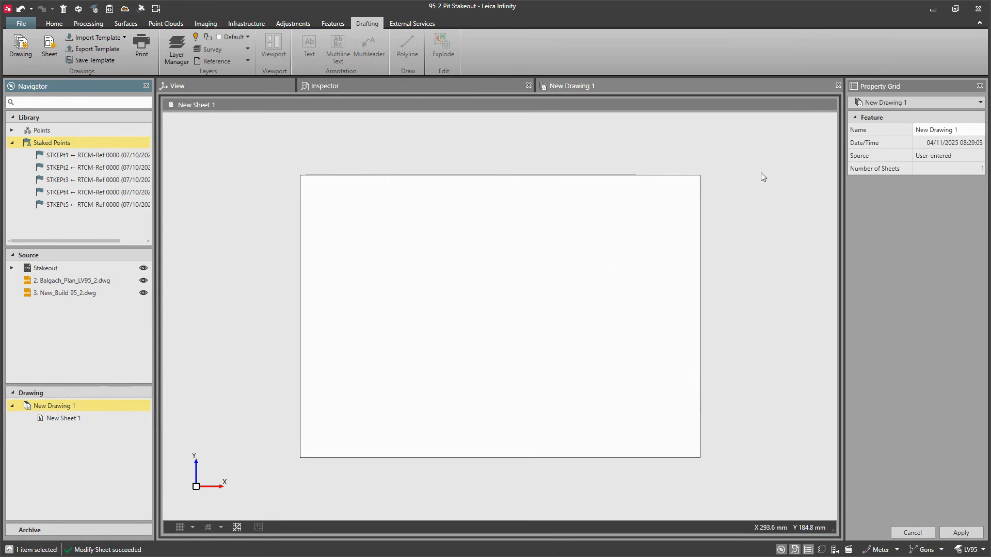
# Step: Rename the drawing as Pit Stakeout
pyautogui.click(963, 130)
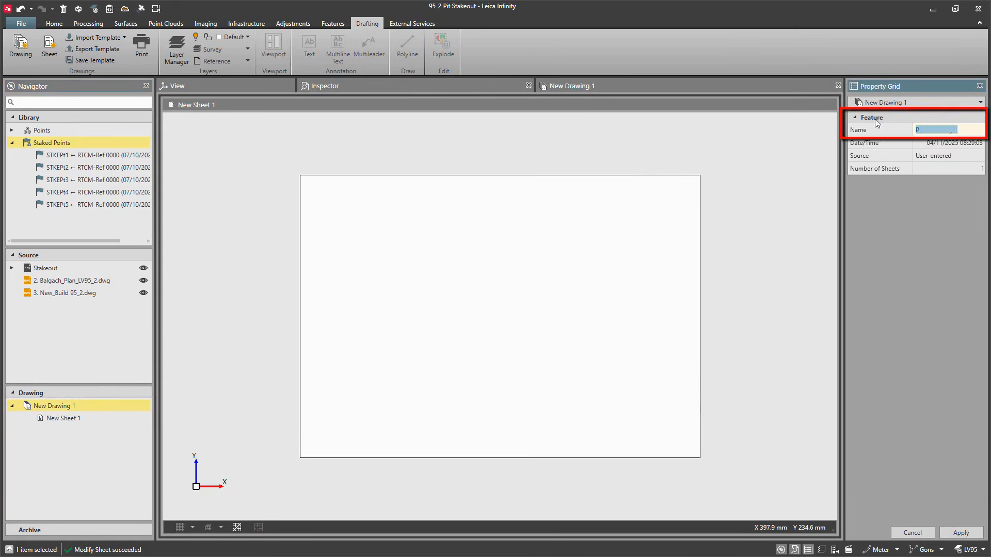
pyautogui.write('Pit Stakeout')
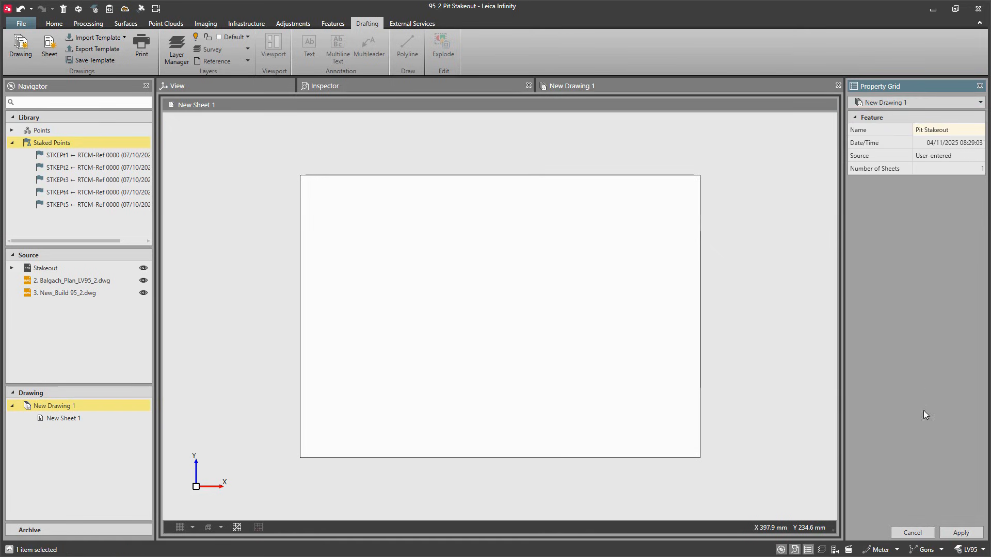
pyautogui.click(947, 533)
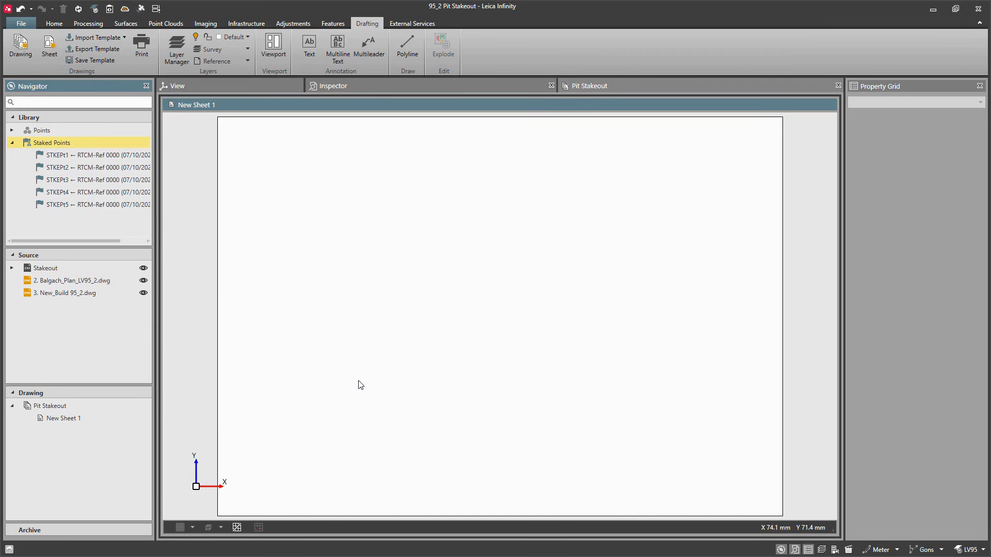
# Step: Import the sheet template 4. Infinity Metric Template into the Pit Stakeout drawing
pyautogui.click(96, 406)
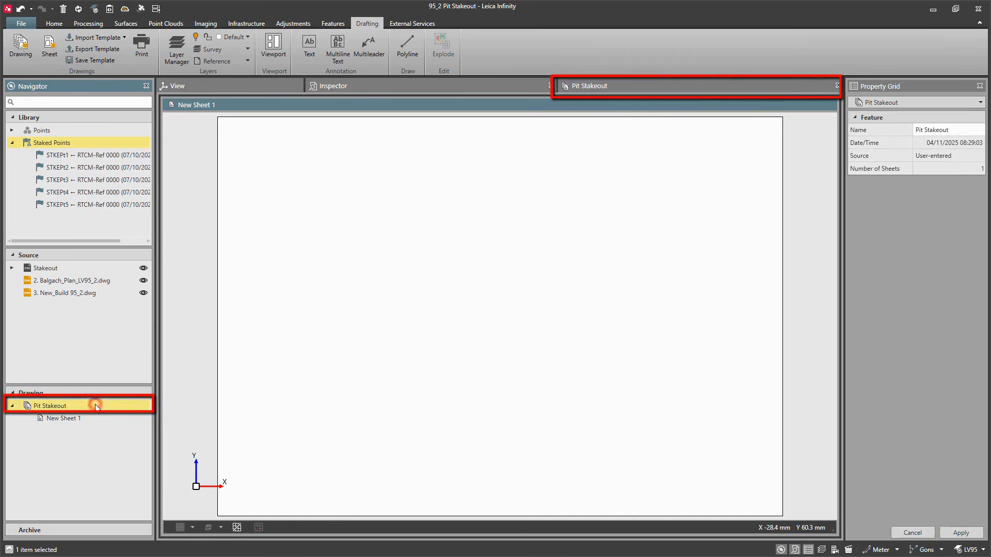
pyautogui.click(116, 38)
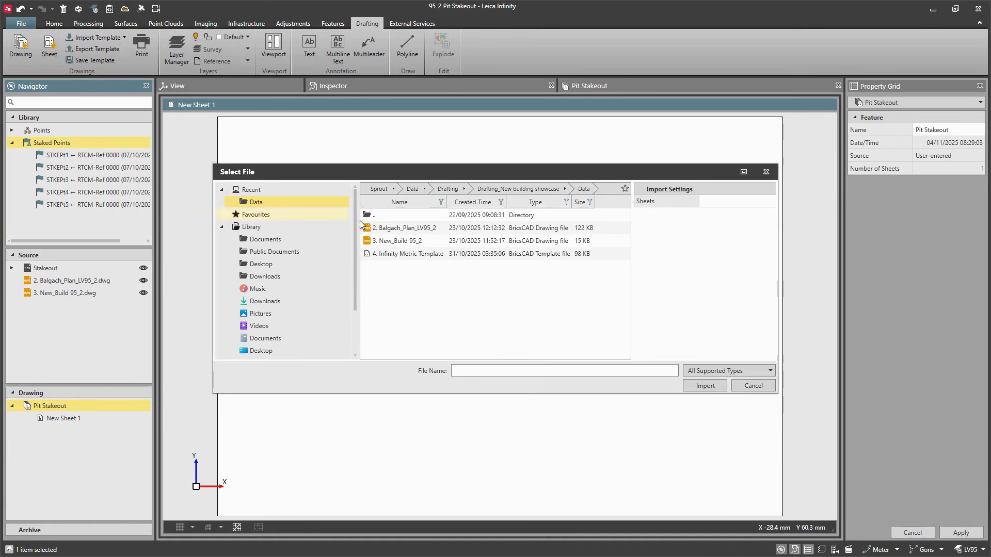
pyautogui.click(435, 253)
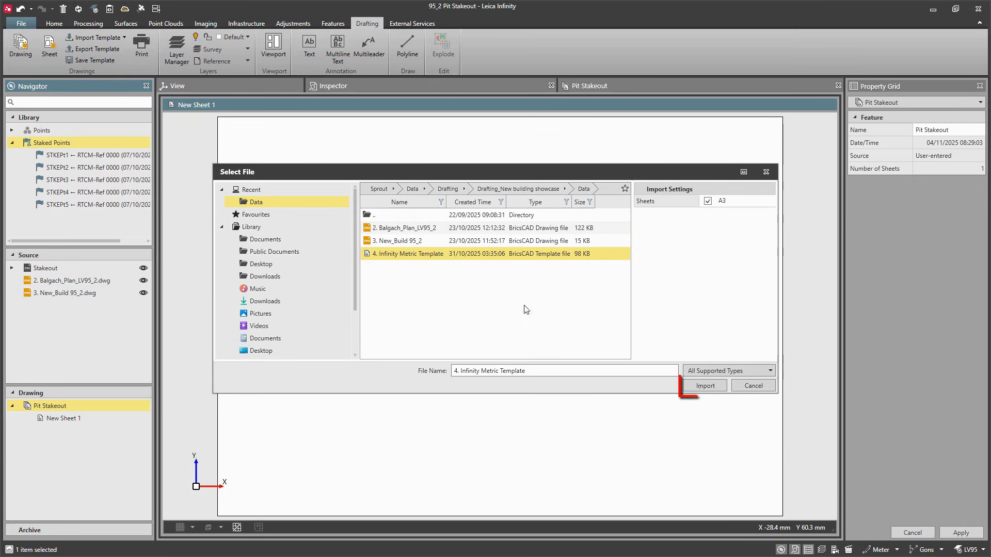
pyautogui.click(706, 388)
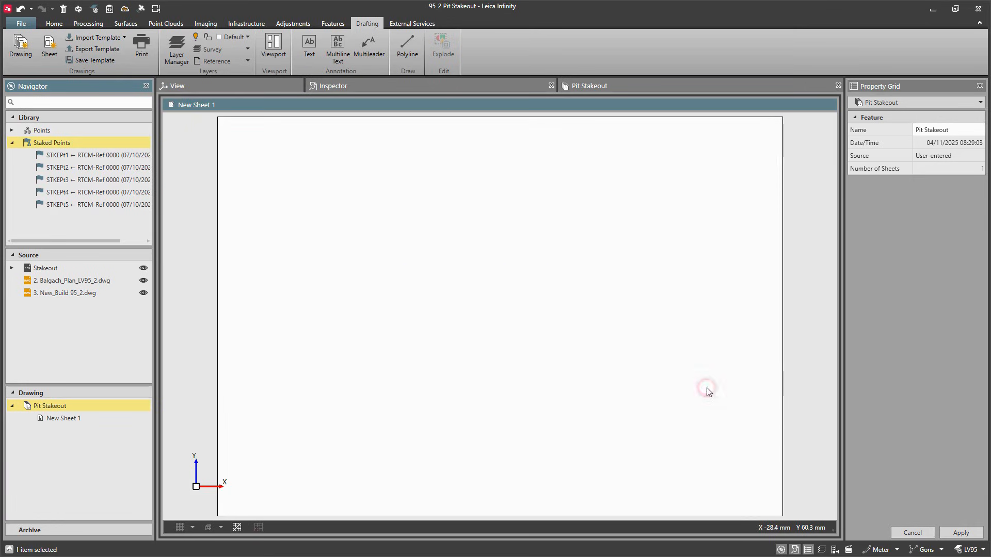
# Step: Delete the empty sheet New Sheet 1 from the drawing
pyautogui.rightClick(514, 319)
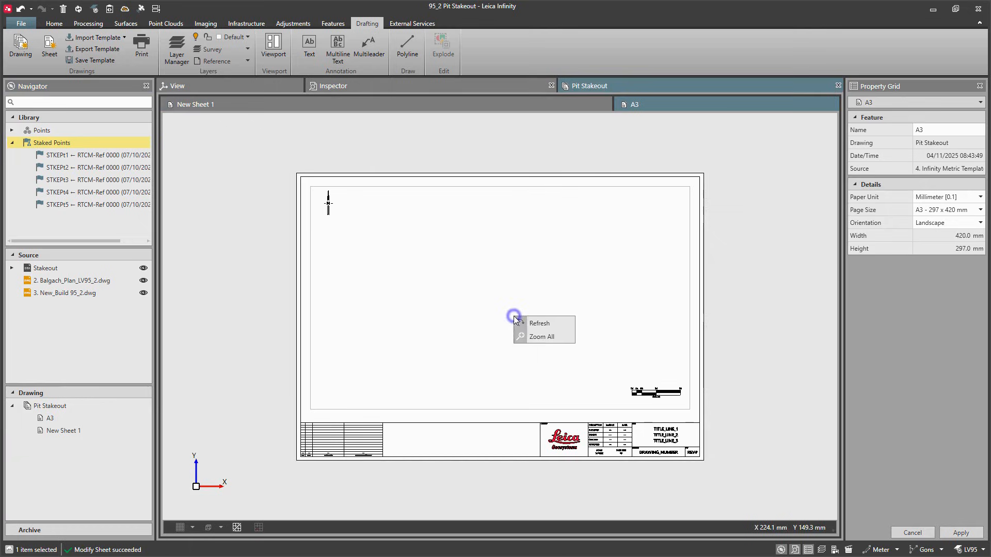
pyautogui.click(540, 337)
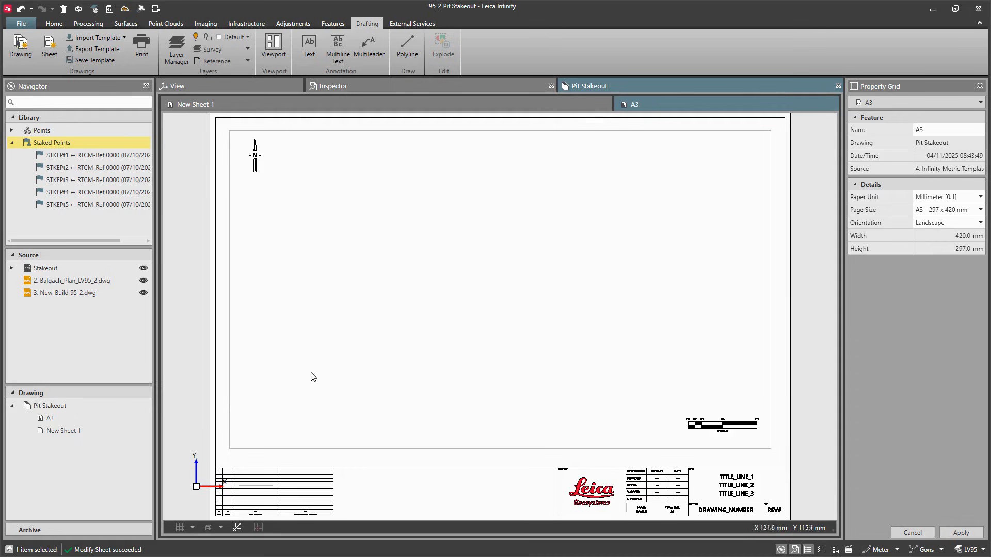
pyautogui.click(82, 431)
pyautogui.rightClick(82, 432)
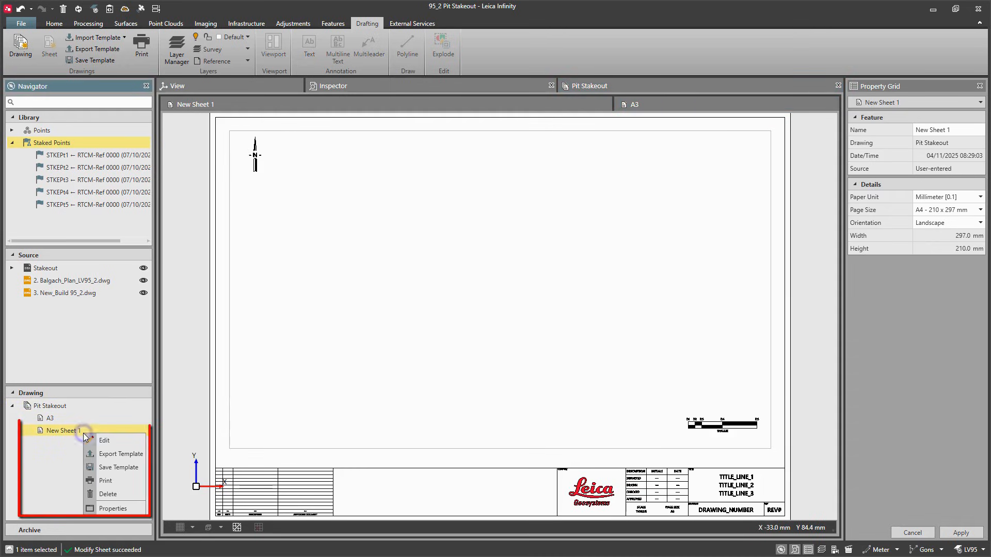
pyautogui.click(106, 494)
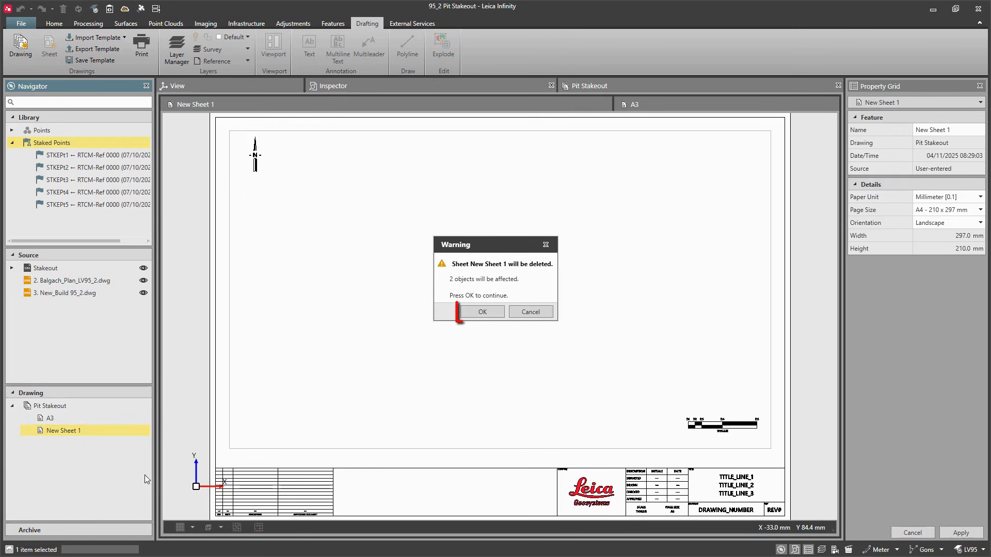
pyautogui.click(473, 313)
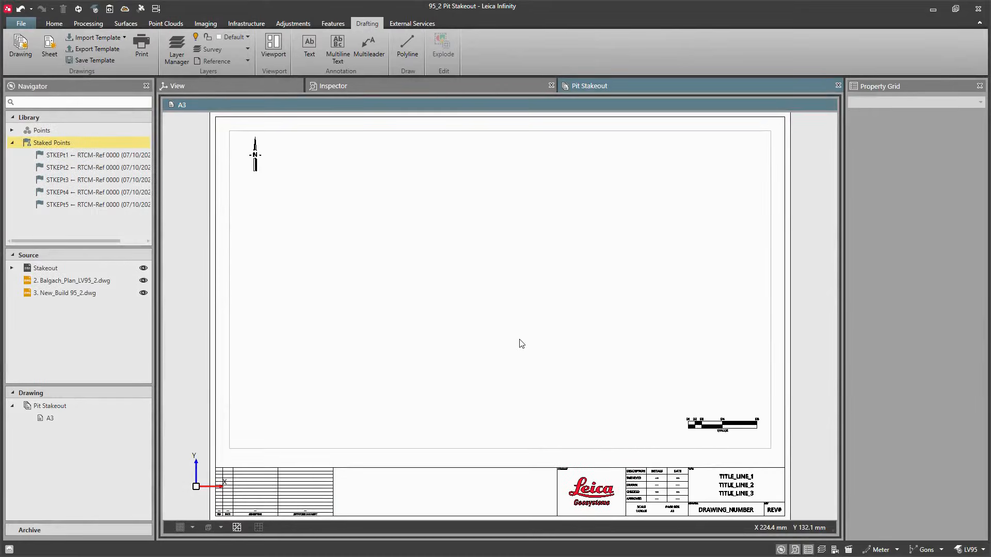
# Step: Turn on the grid and draw a square viewport about 135 × 135 mm in the sheet's upper-right corner
pyautogui.click(240, 530)
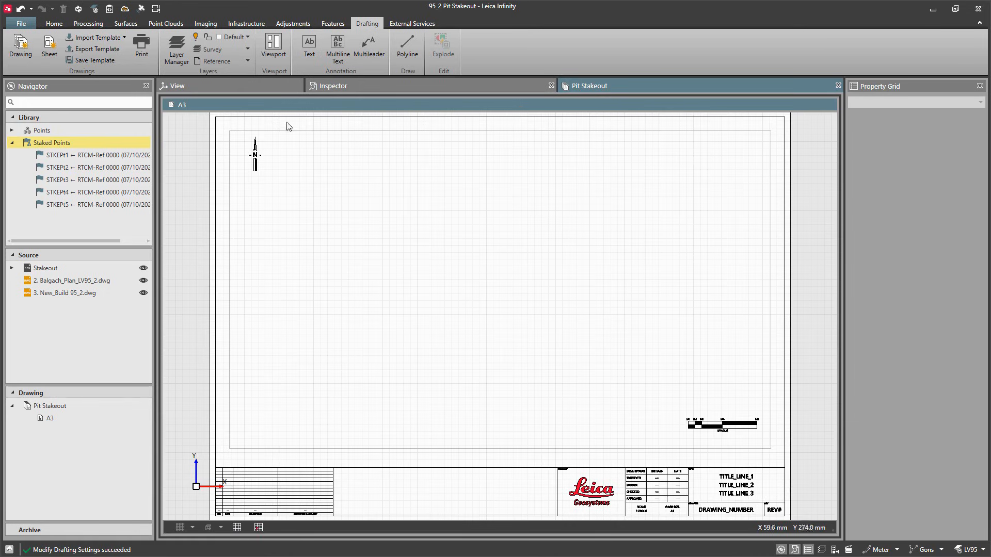
pyautogui.click(275, 56)
pyautogui.click(590, 129)
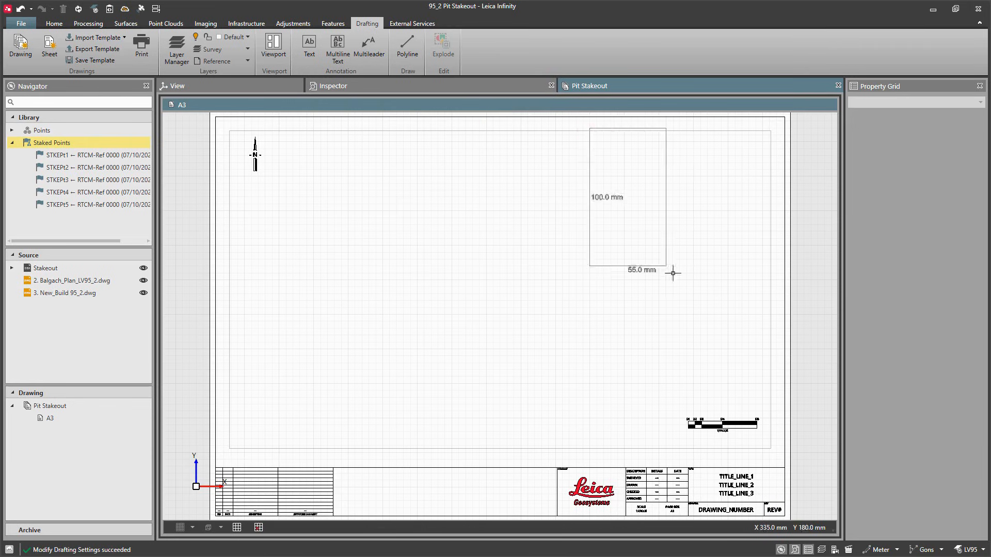
pyautogui.click(777, 314)
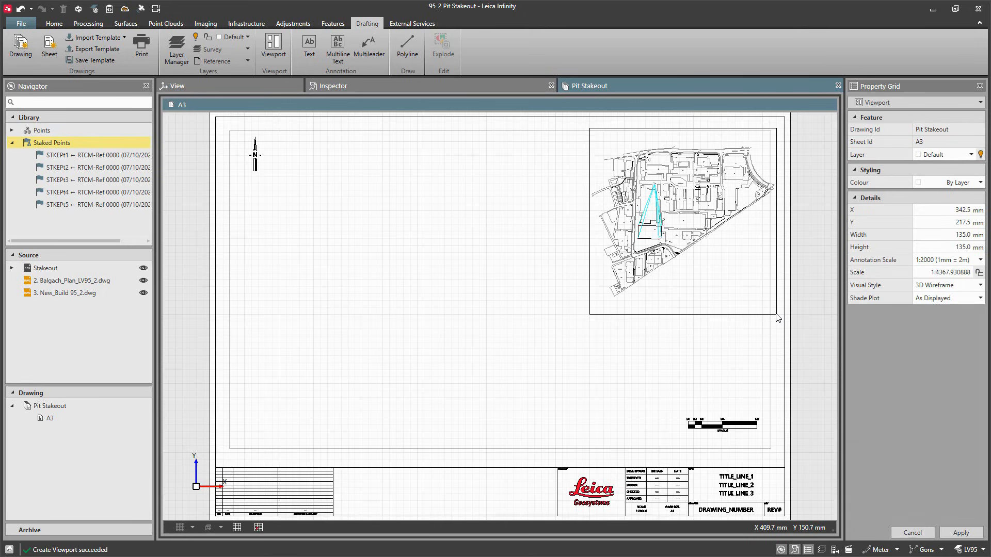
# Step: Move the new overview viewport onto the Viewport layer
pyautogui.click(753, 316)
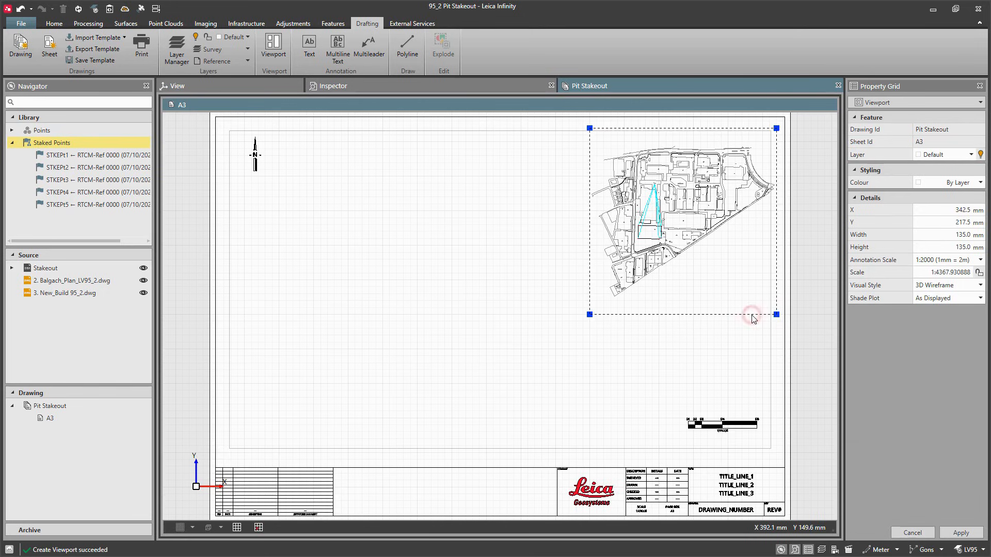
pyautogui.click(971, 155)
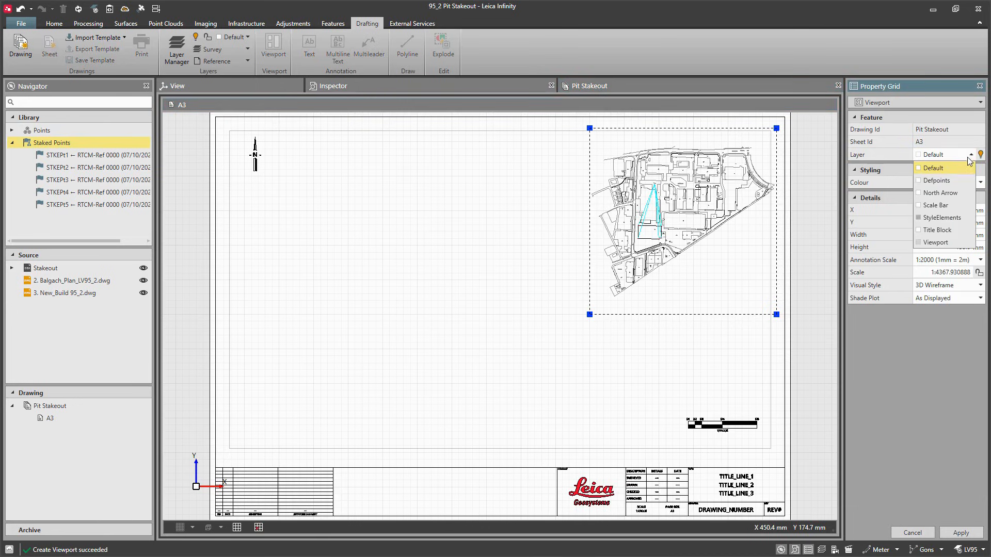
pyautogui.click(952, 242)
pyautogui.click(963, 533)
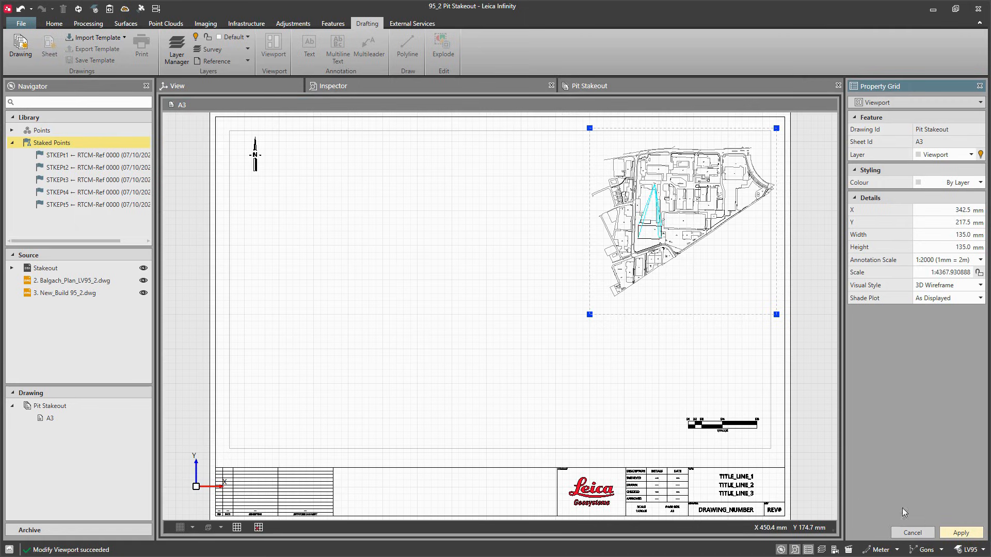
# Step: Resize the template's main viewport to about 256 × 192 mm, fitting it left of the overview viewport
pyautogui.click(775, 463)
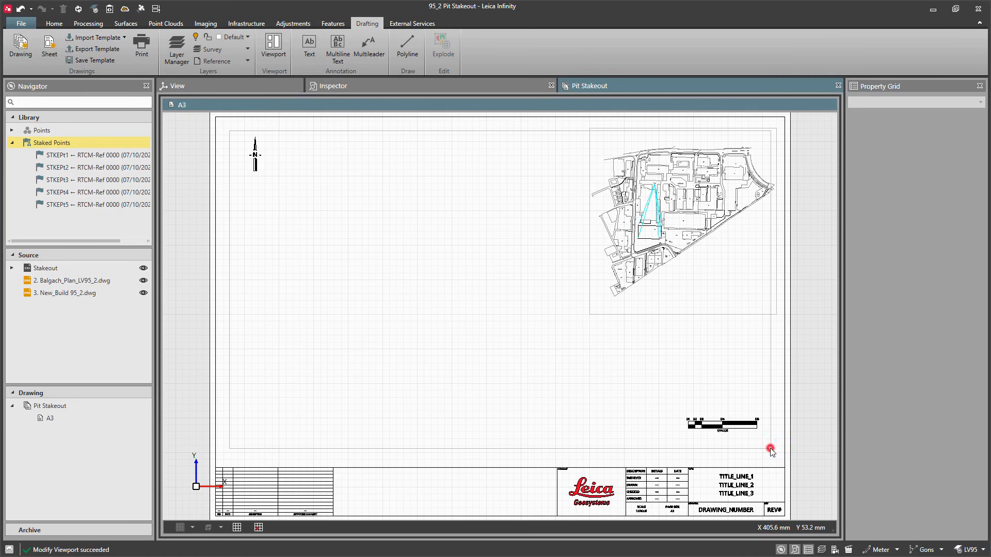
pyautogui.click(770, 449)
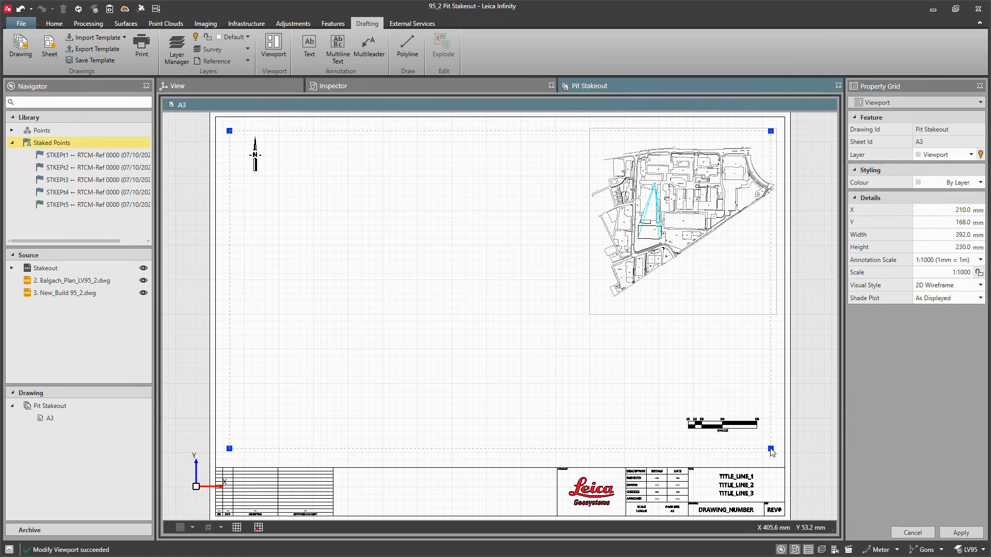
pyautogui.click(771, 131)
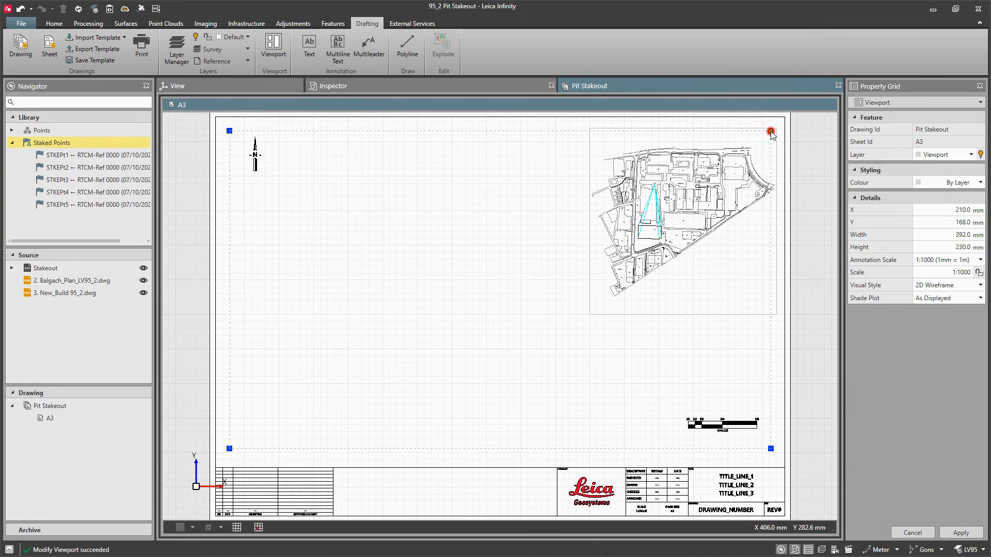
pyautogui.click(583, 183)
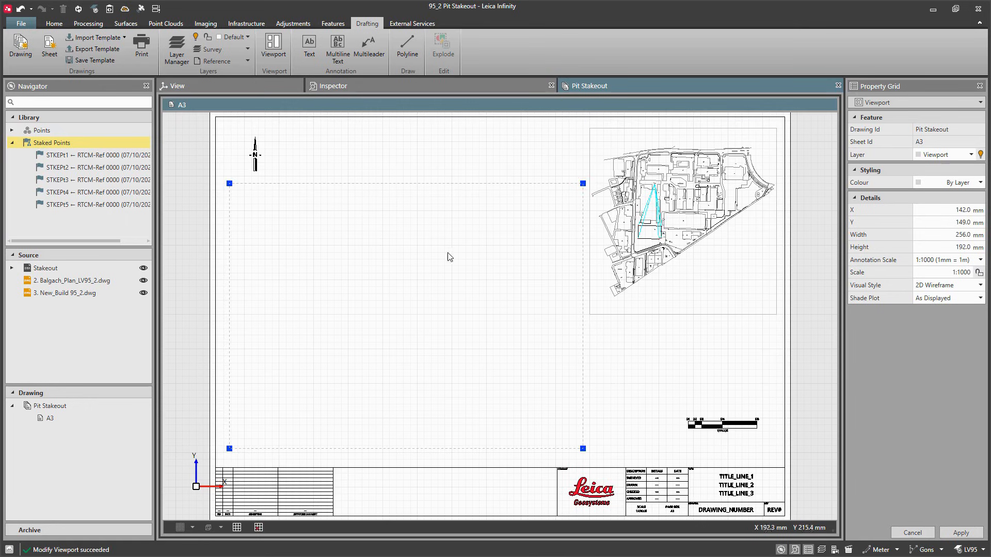
# Step: Enter the main viewport, show the whole plan, and zoom in on the pit building area
pyautogui.click(408, 292)
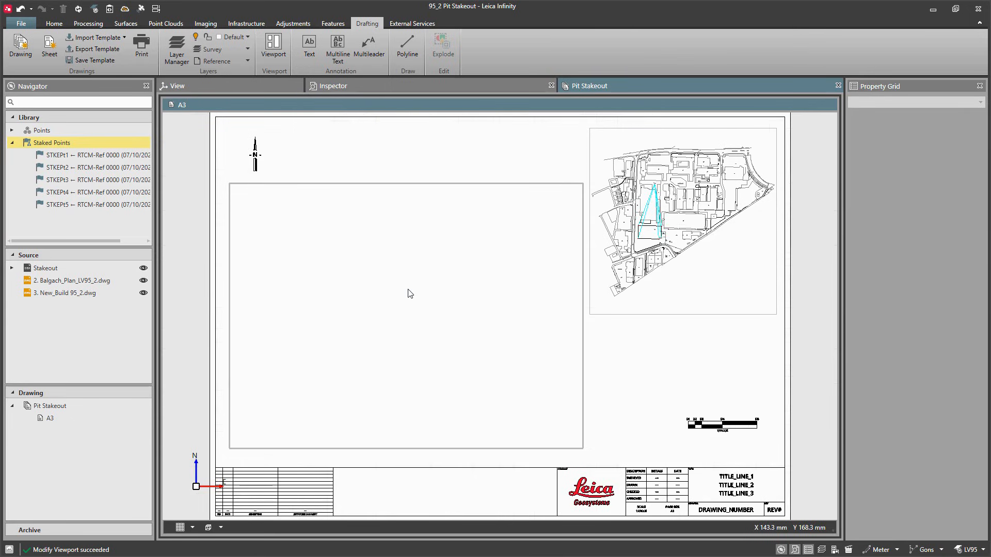
pyautogui.rightClick(411, 293)
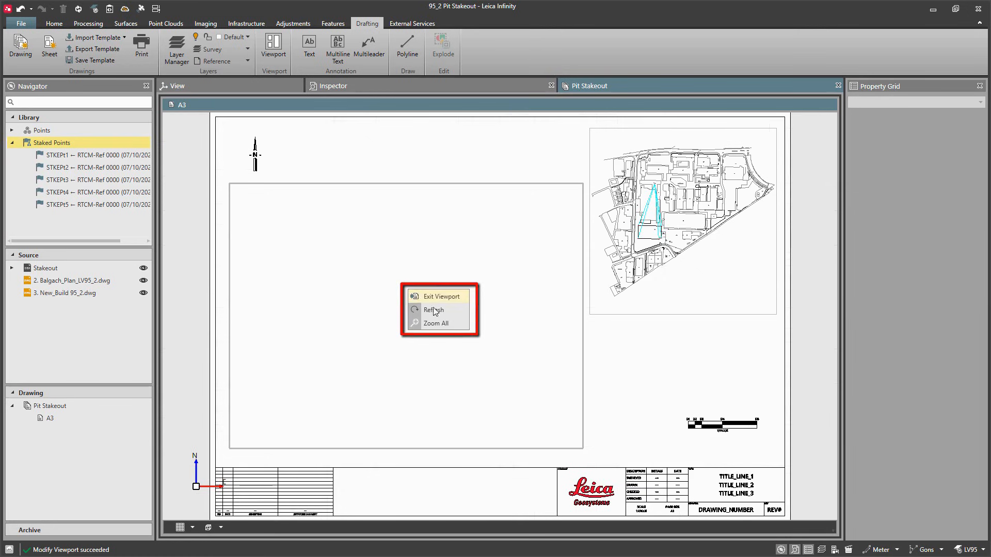
pyautogui.click(463, 323)
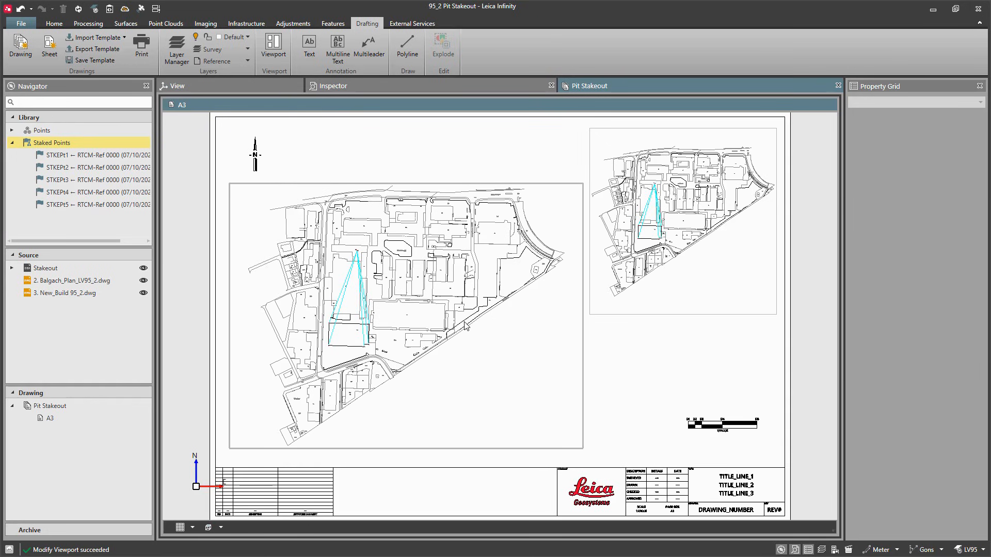
pyautogui.scroll(1, 338, 347)
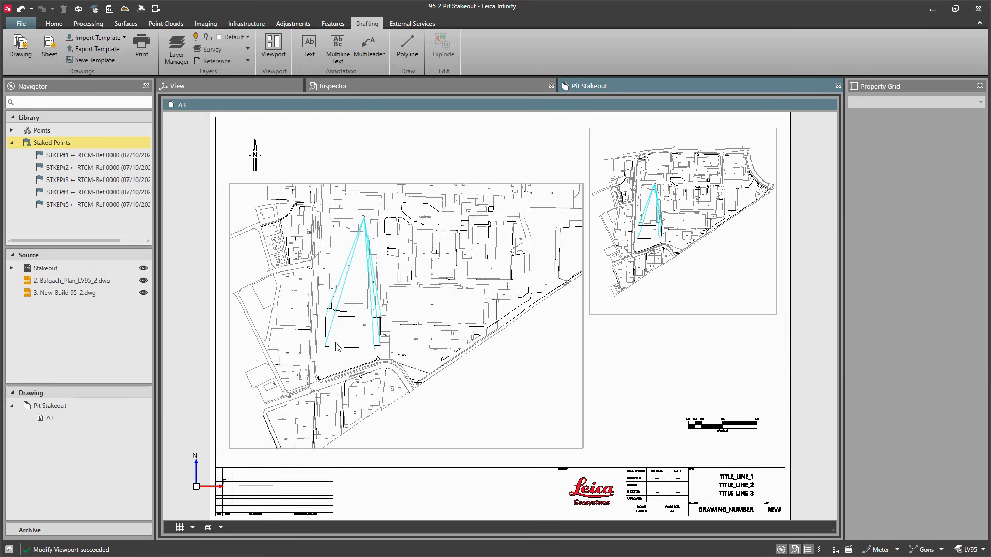
pyautogui.scroll(4, 336, 347)
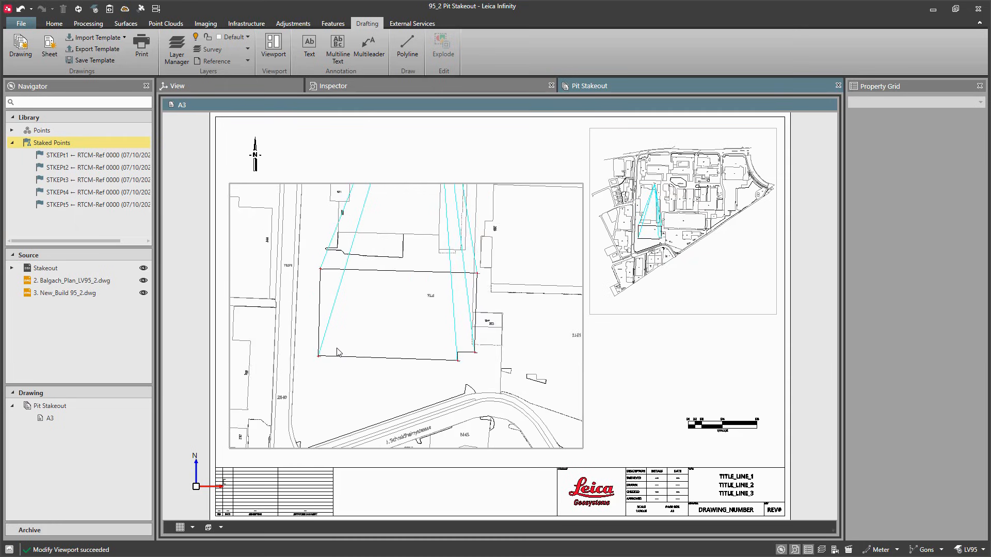
pyautogui.scroll(1, 338, 352)
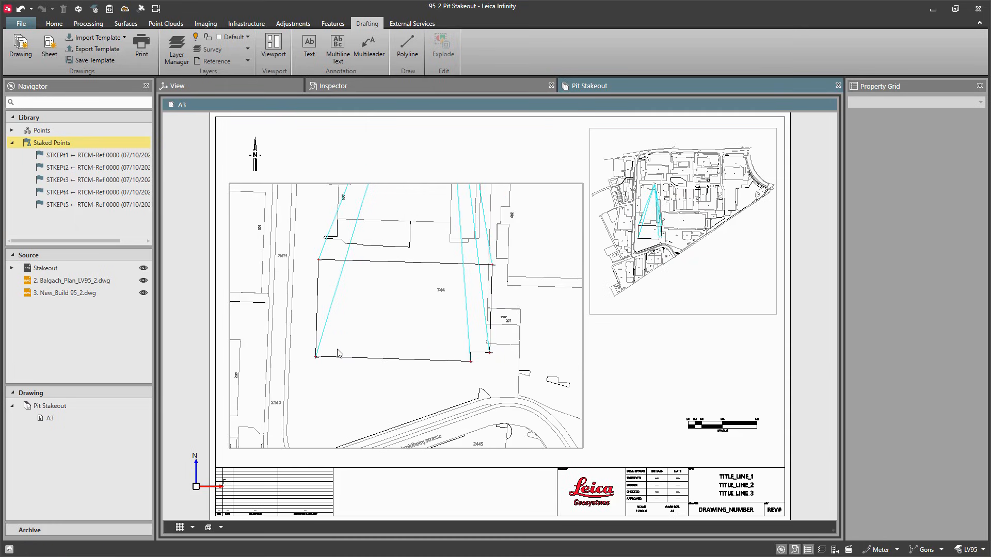
pyautogui.moveTo(400, 323); pyautogui.dragTo(397, 326, button='middle')
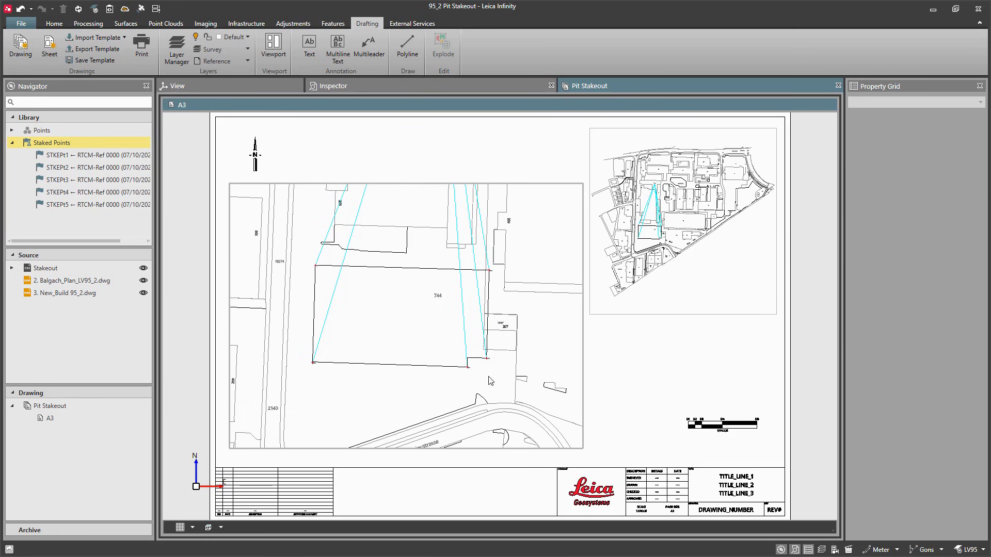
# Step: Set the main viewport's scale to 1:500 and lock the scale
pyautogui.click(613, 389)
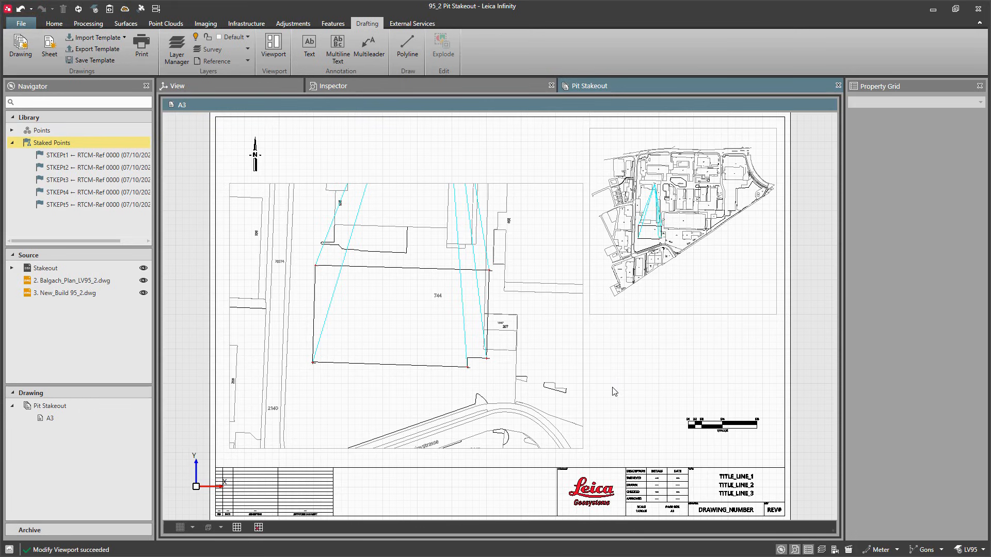
pyautogui.click(583, 391)
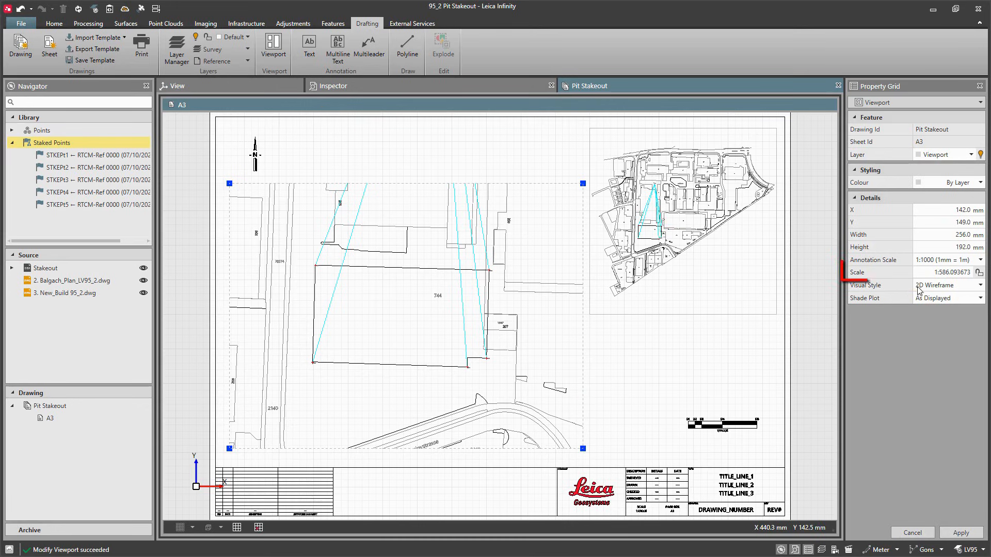
pyautogui.click(941, 274)
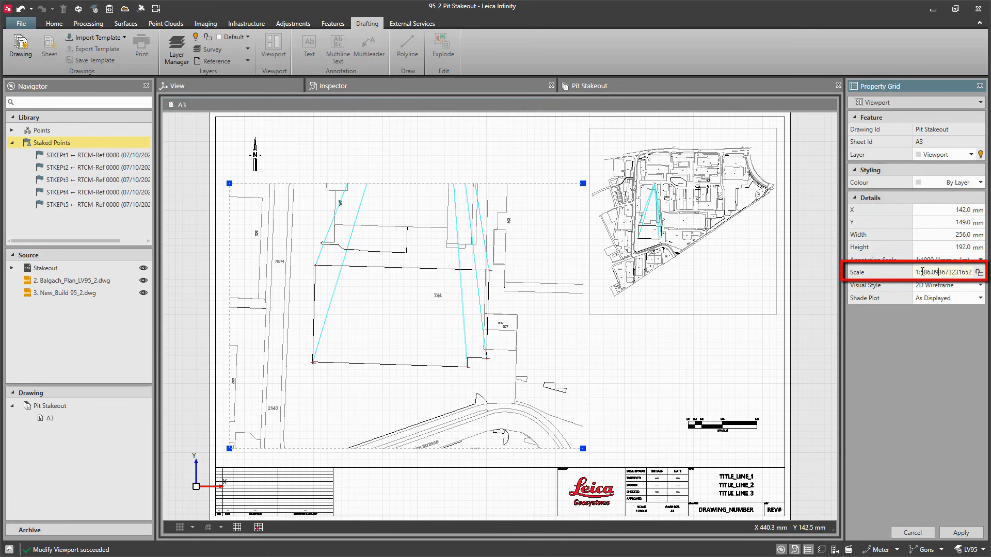
pyautogui.moveTo(917, 272); pyautogui.dragTo(978, 273)
pyautogui.write('1:500')
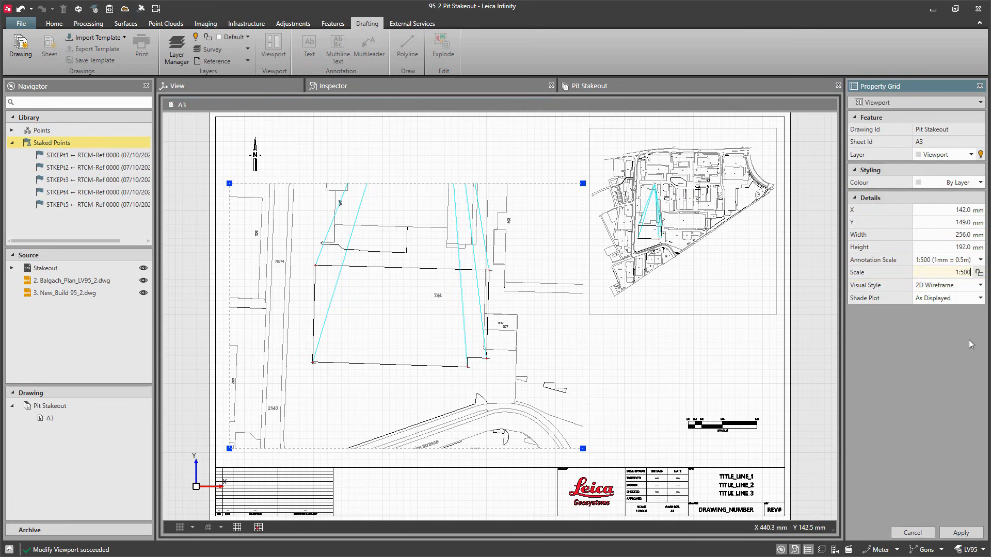
pyautogui.click(961, 532)
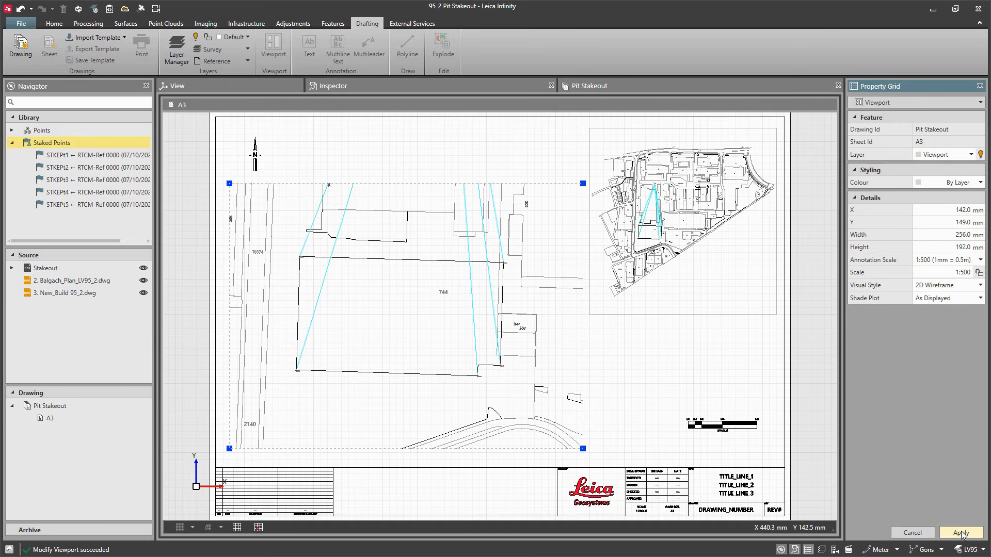
pyautogui.click(978, 274)
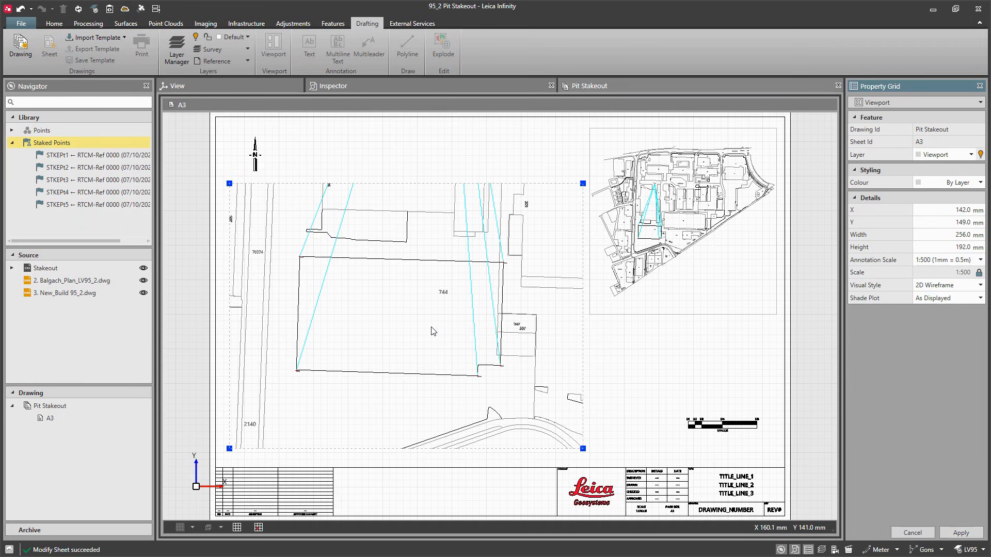
# Step: Open the Layer Manager and turn off the GNSS Observations layer in the overview viewport
pyautogui.click(623, 349)
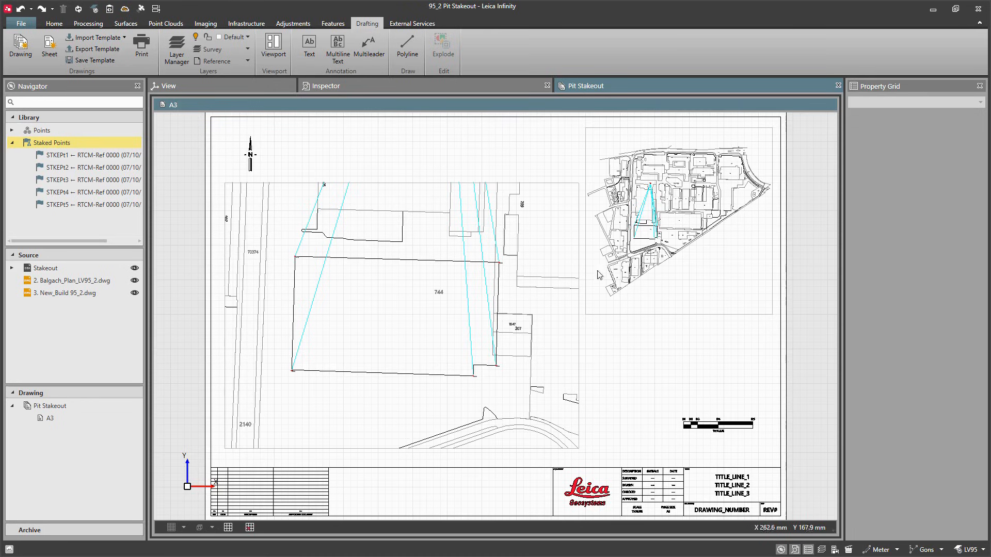
pyautogui.click(697, 279)
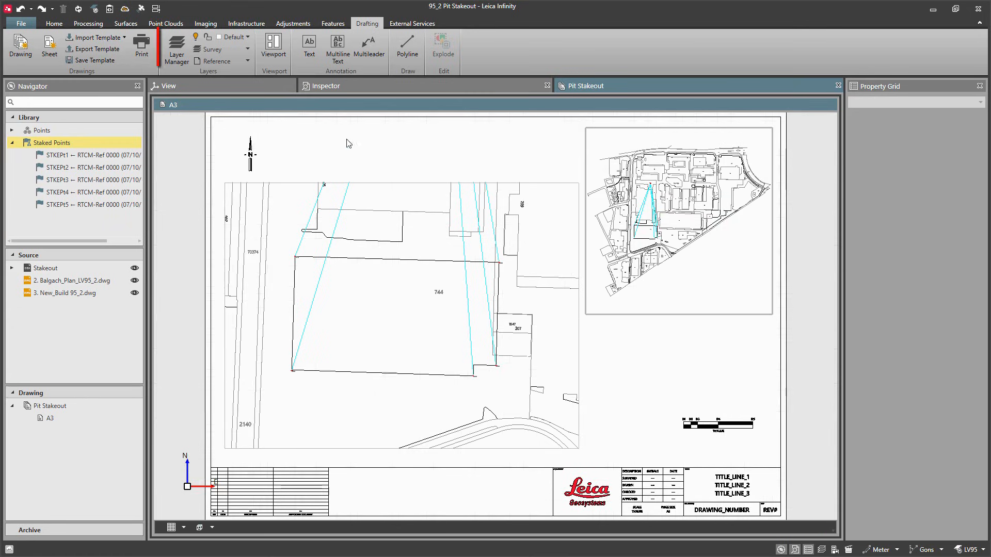
pyautogui.click(177, 49)
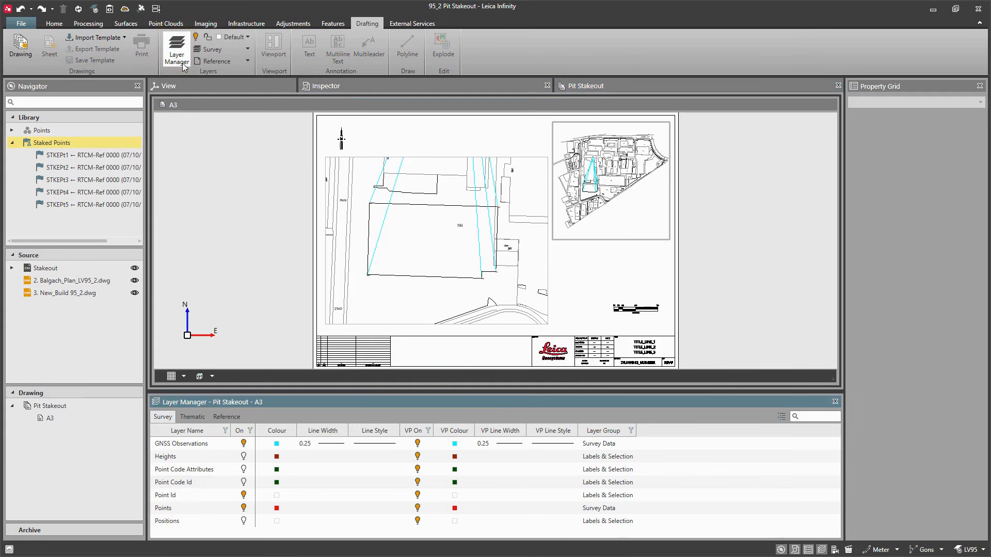
pyautogui.click(417, 443)
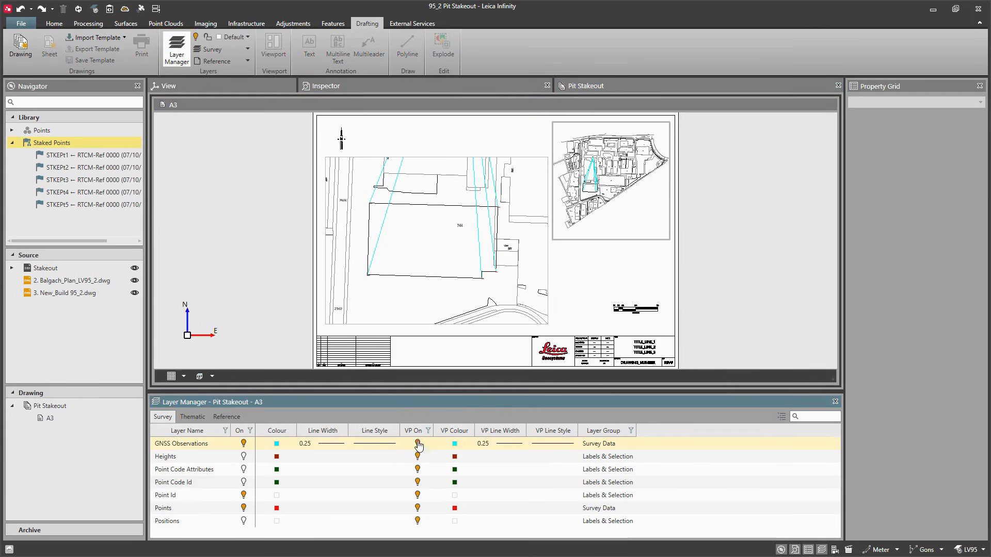
pyautogui.click(418, 444)
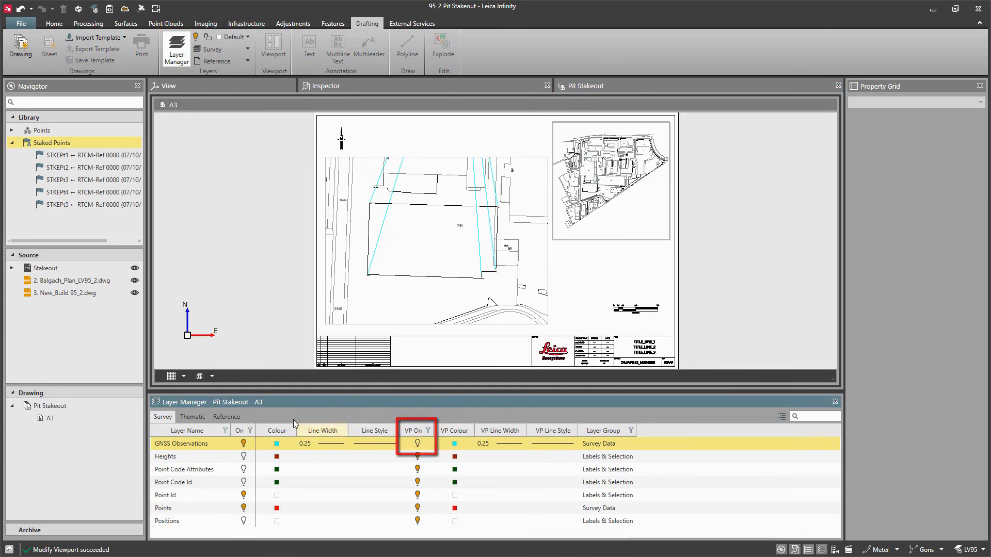
# Step: Give the New_Build 95_2 reference layer a red colour and line width 6 in the overview viewport
pyautogui.click(236, 417)
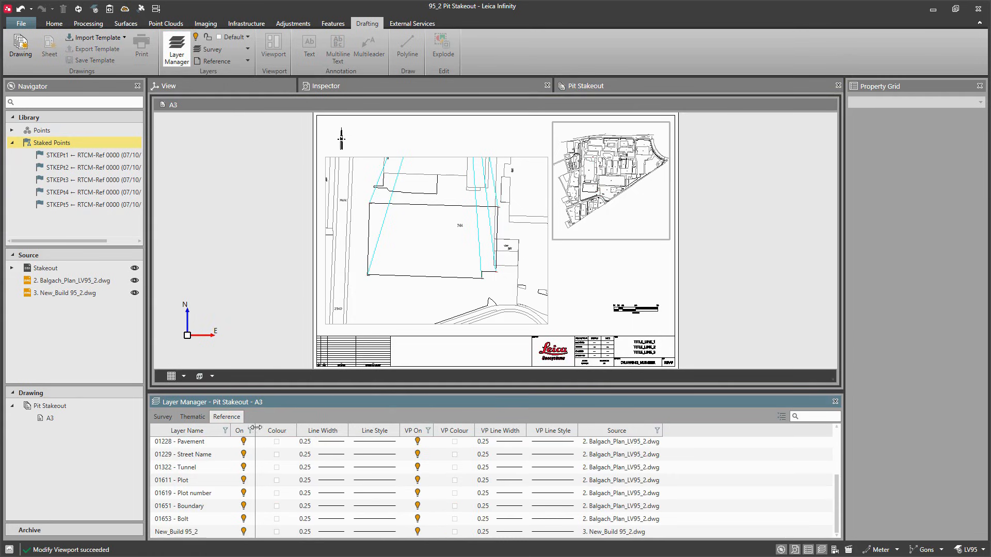
pyautogui.click(456, 534)
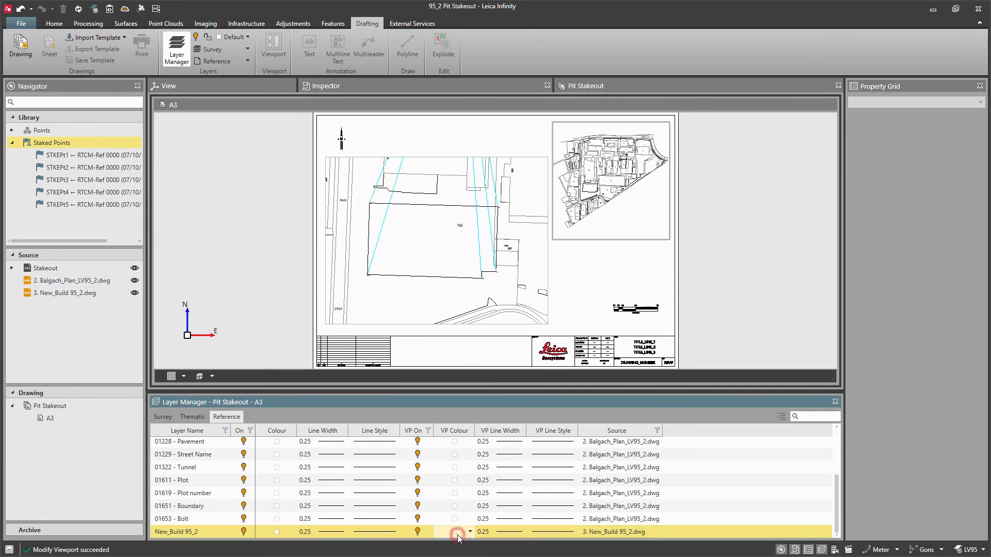
pyautogui.click(456, 533)
pyautogui.click(442, 507)
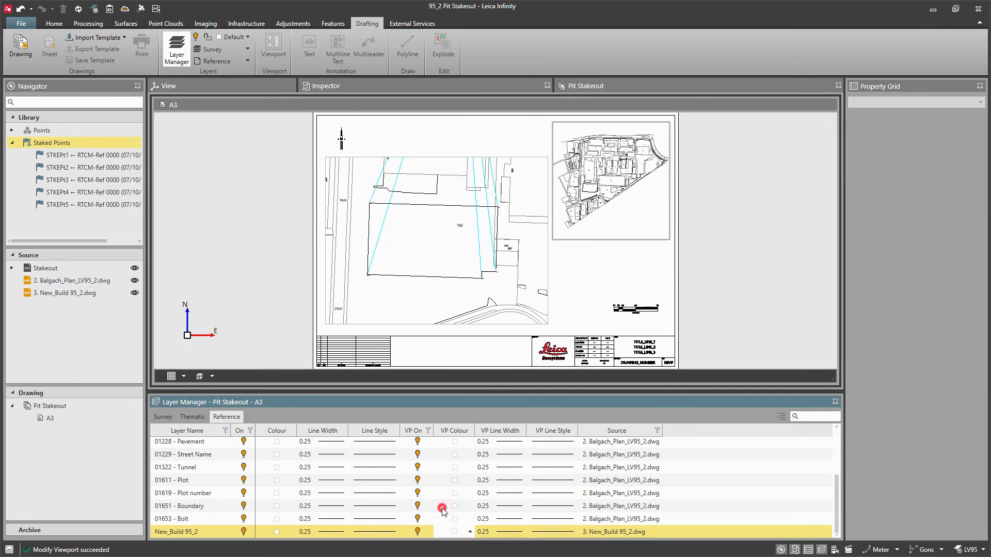
pyautogui.click(507, 536)
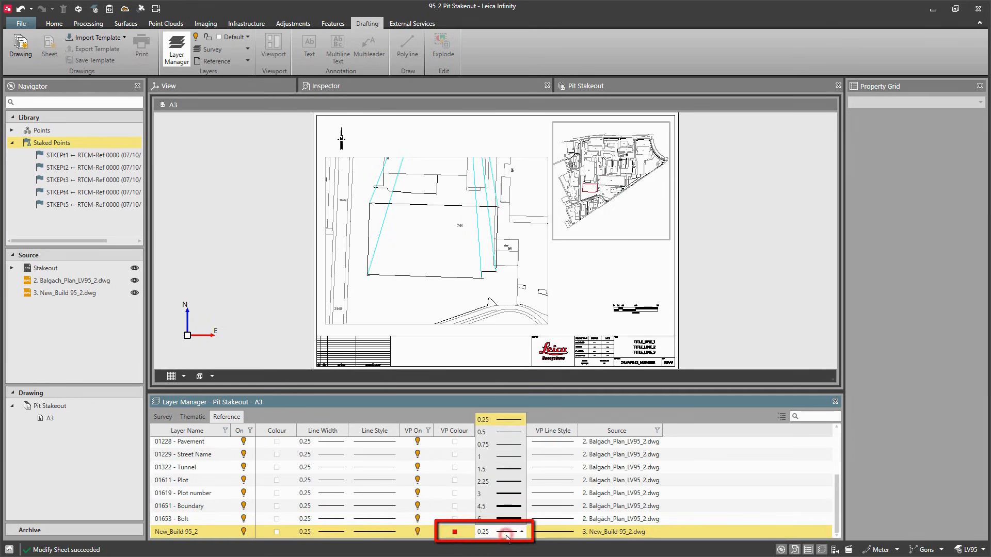
pyautogui.click(509, 516)
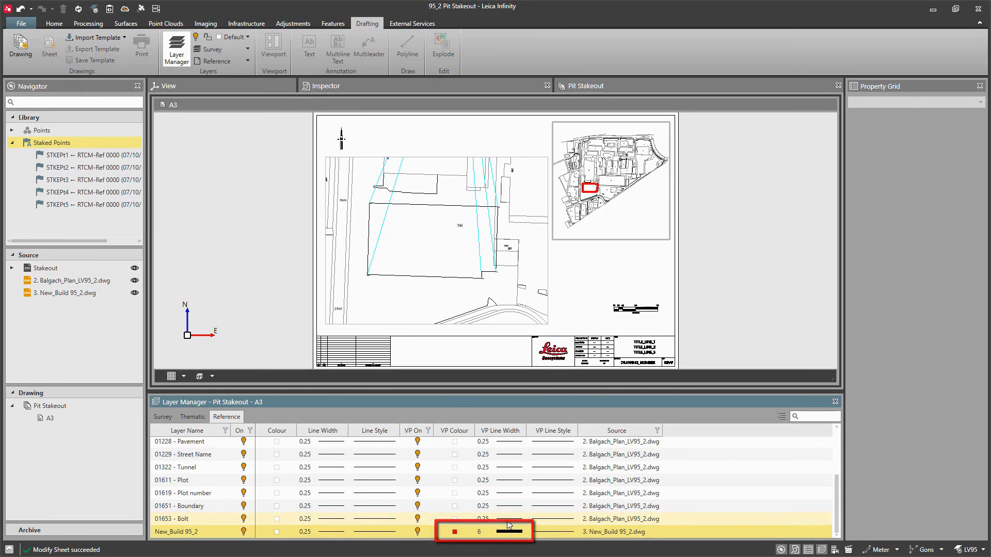
# Step: Switch to the main viewport and set the New_Build 95_2 layer's line width there to 1
pyautogui.doubleClick(573, 295)
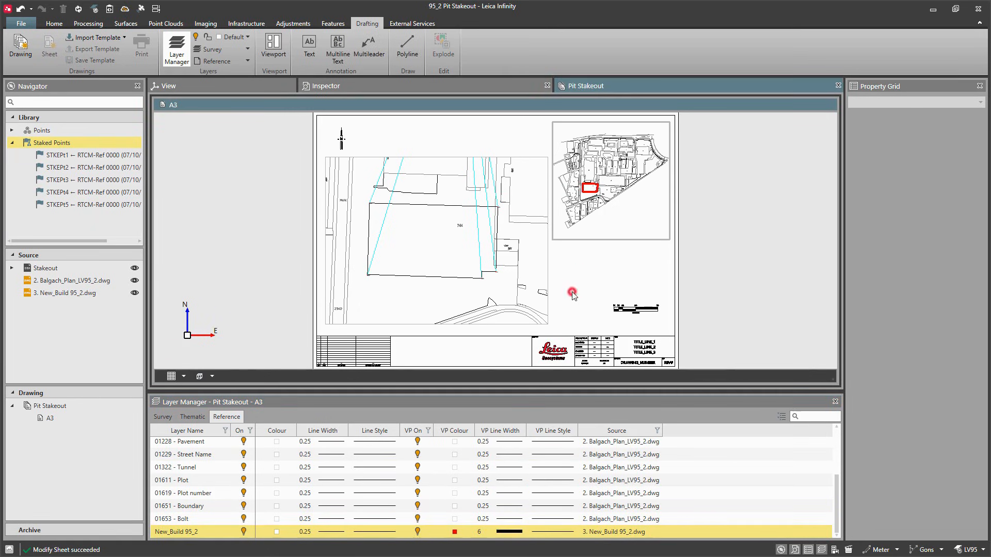
pyautogui.doubleClick(441, 292)
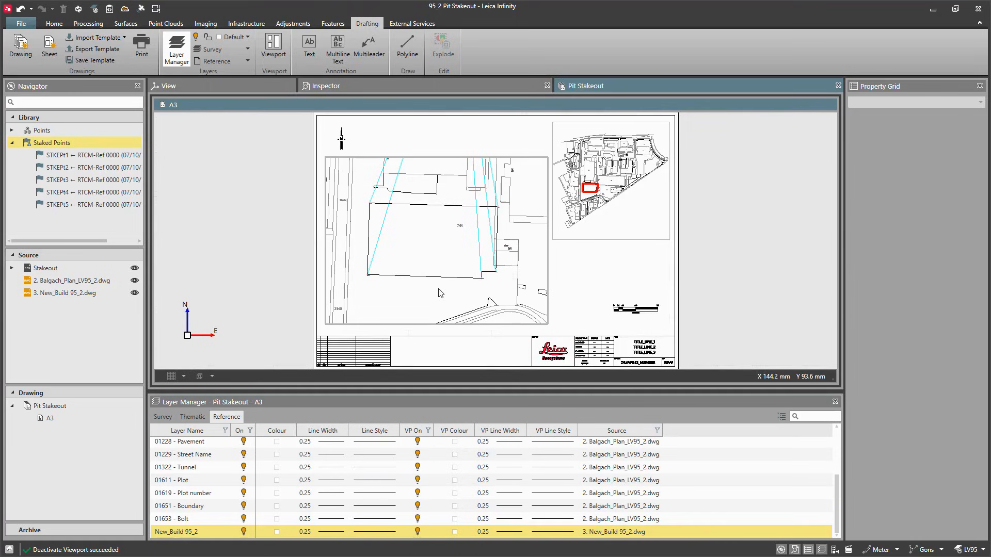
pyautogui.click(485, 532)
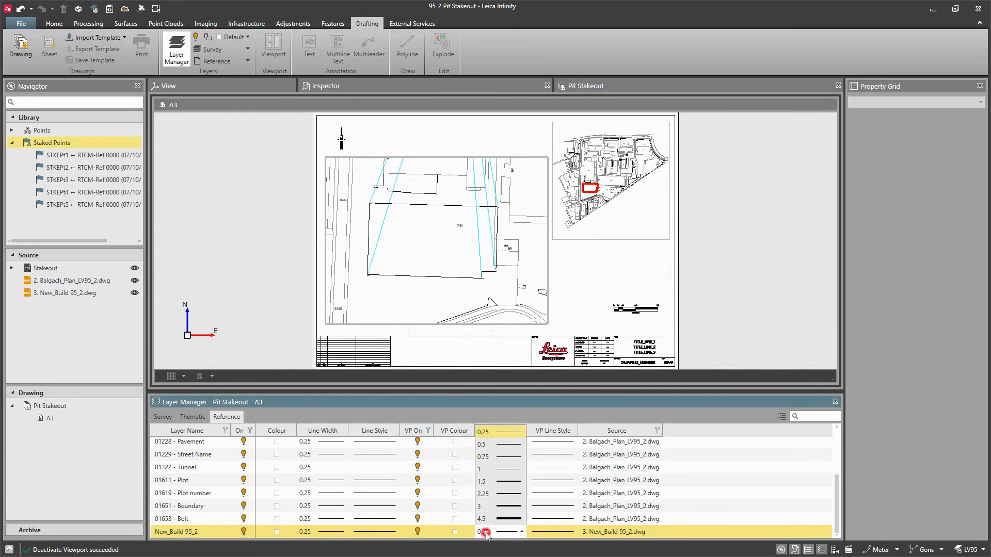
pyautogui.click(494, 465)
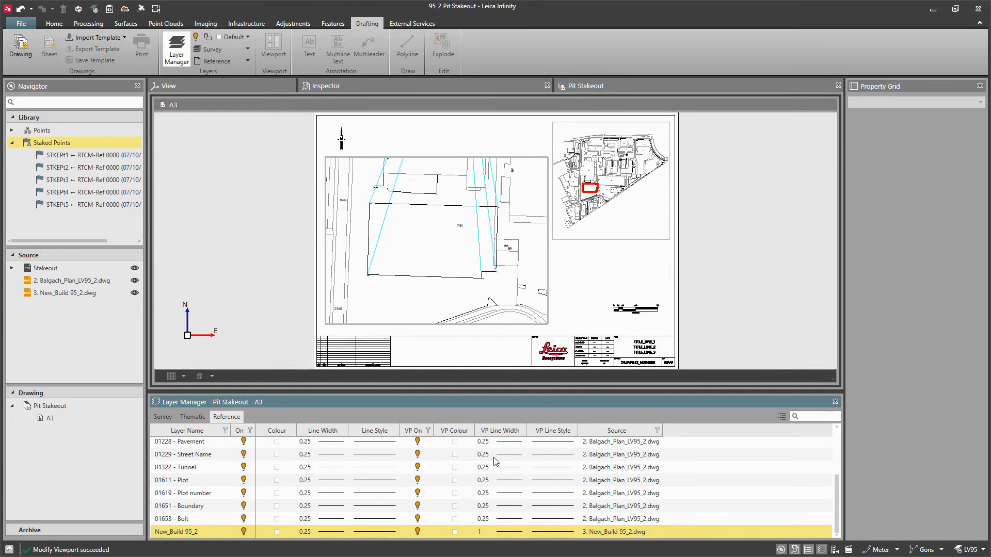
# Step: Turn off the GNSS Observations and Point Id survey layers in the main viewport, then close the Layer Manager
pyautogui.click(164, 417)
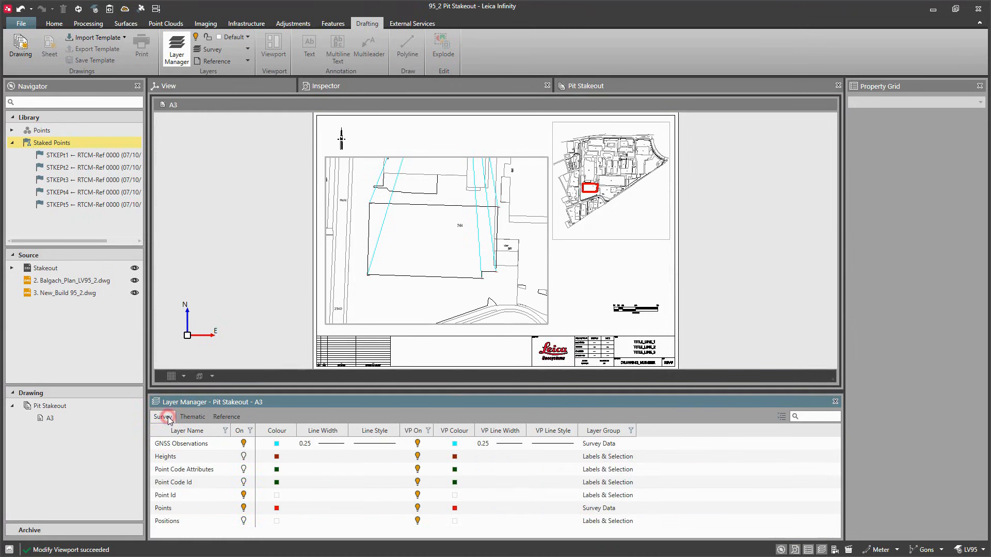
pyautogui.click(418, 444)
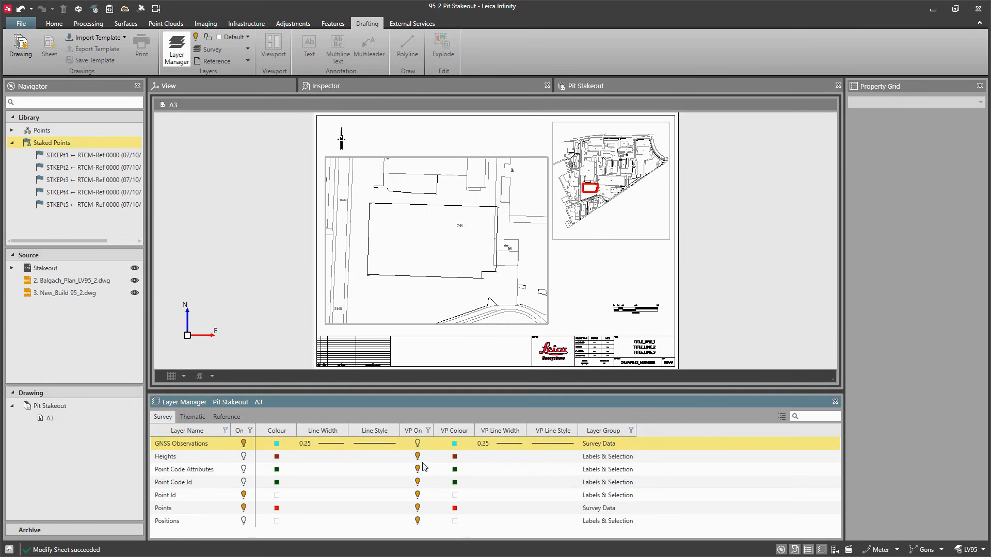
pyautogui.click(417, 496)
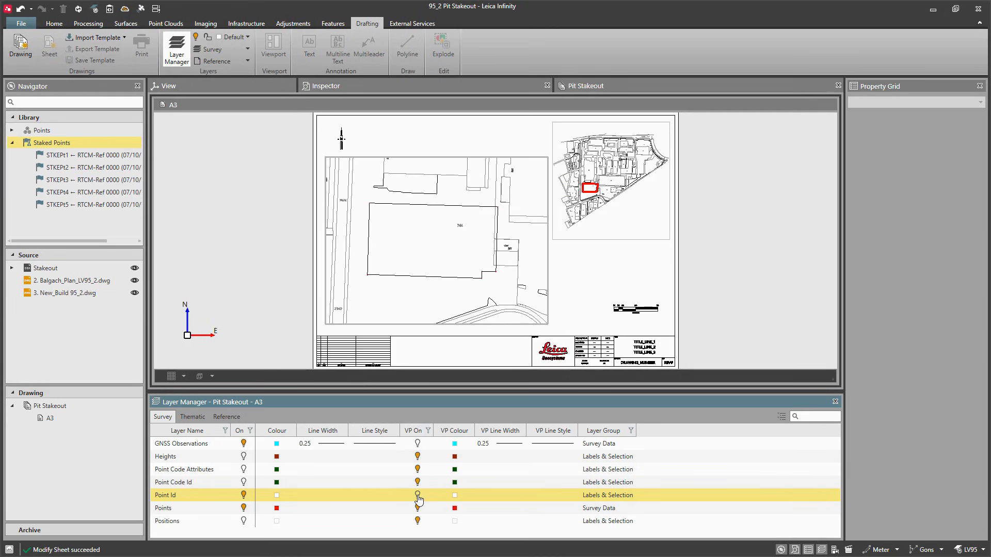
pyautogui.doubleClick(585, 301)
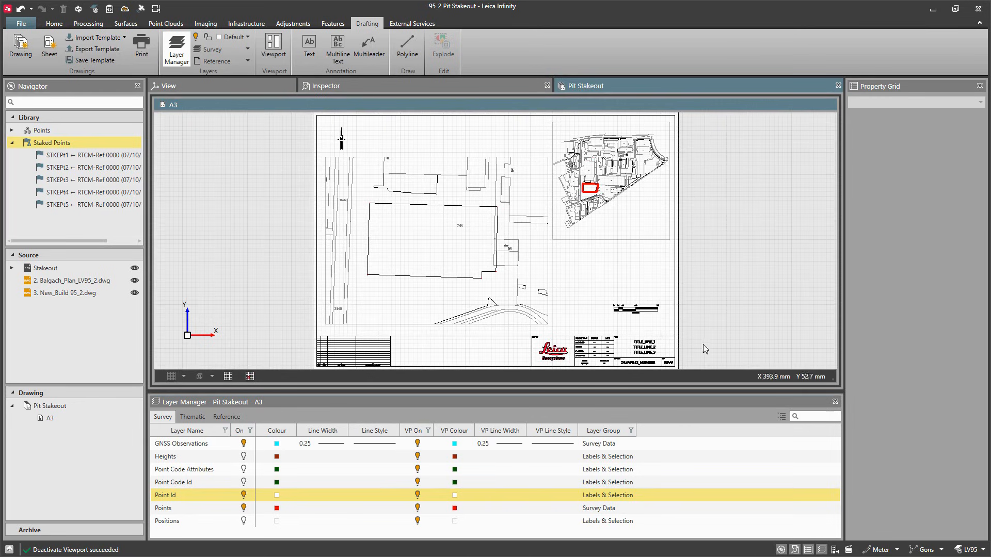
pyautogui.click(835, 401)
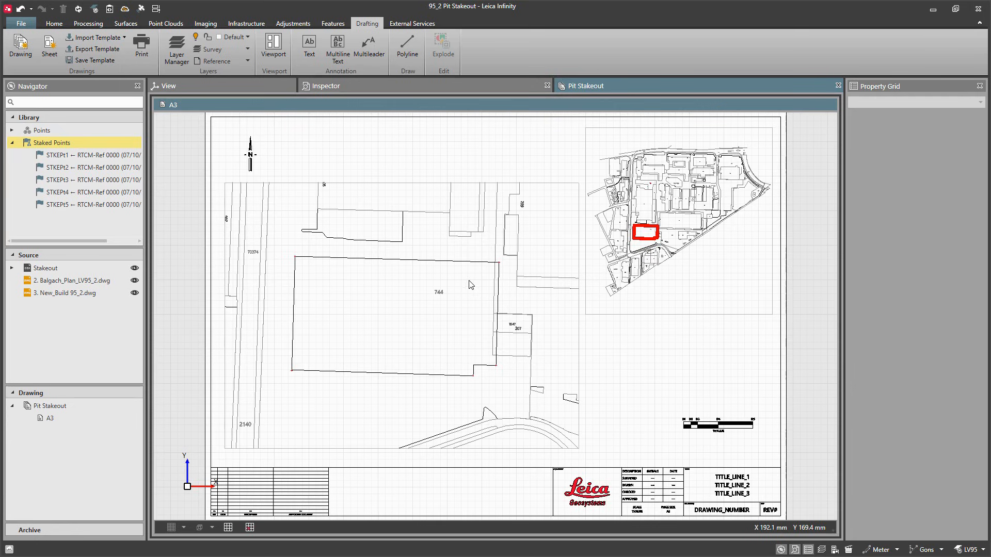
# Step: Open the Code Manager and create a new red layer named Point Roles
pyautogui.click(338, 26)
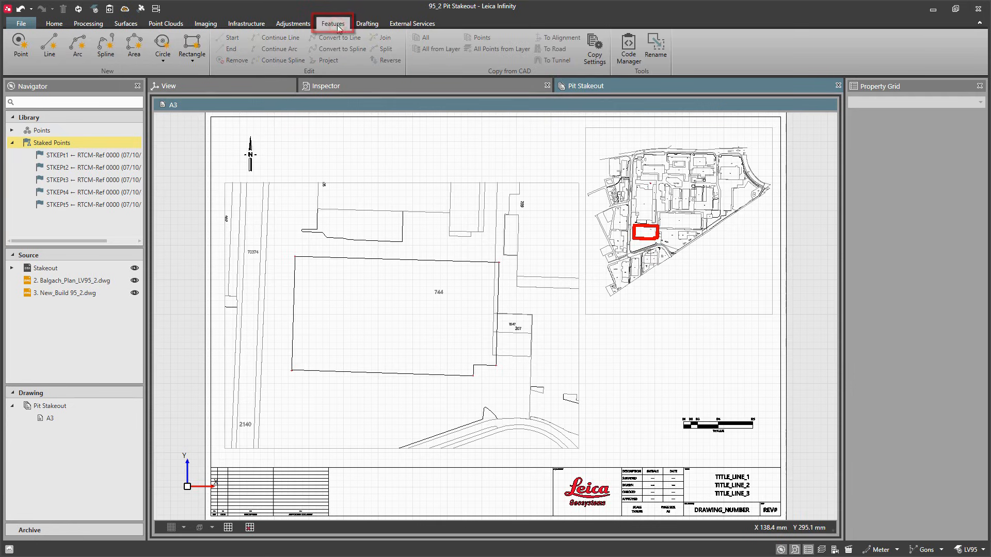
pyautogui.click(628, 57)
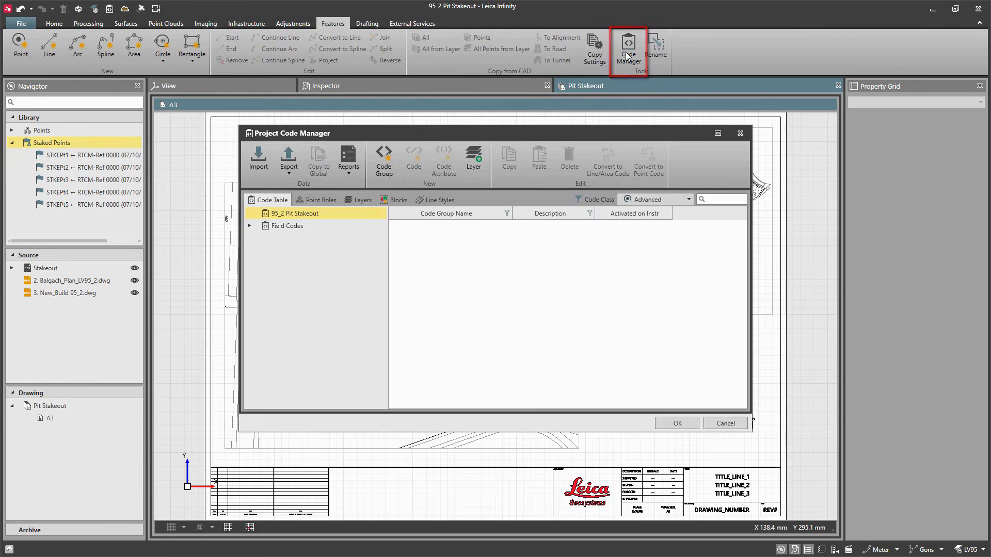
pyautogui.click(368, 201)
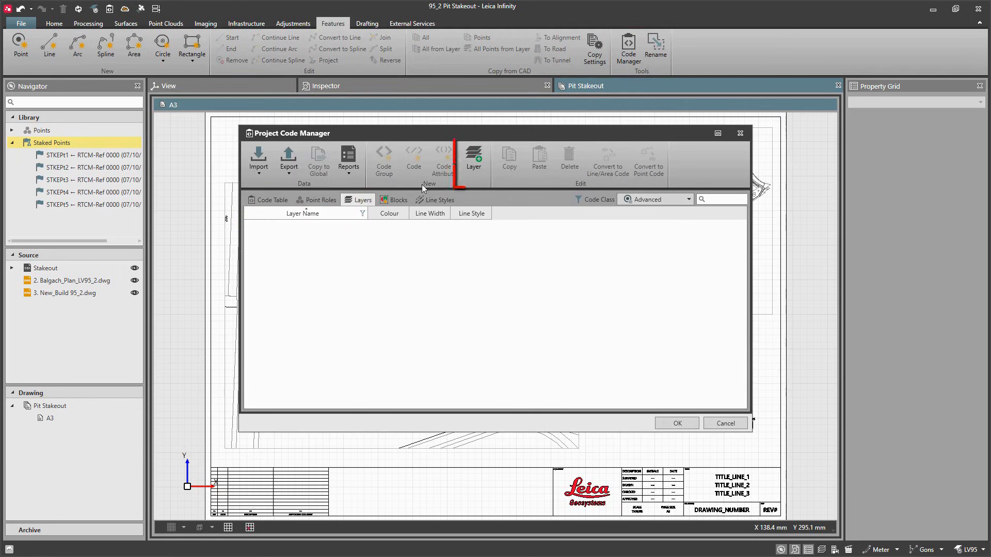
pyautogui.click(471, 164)
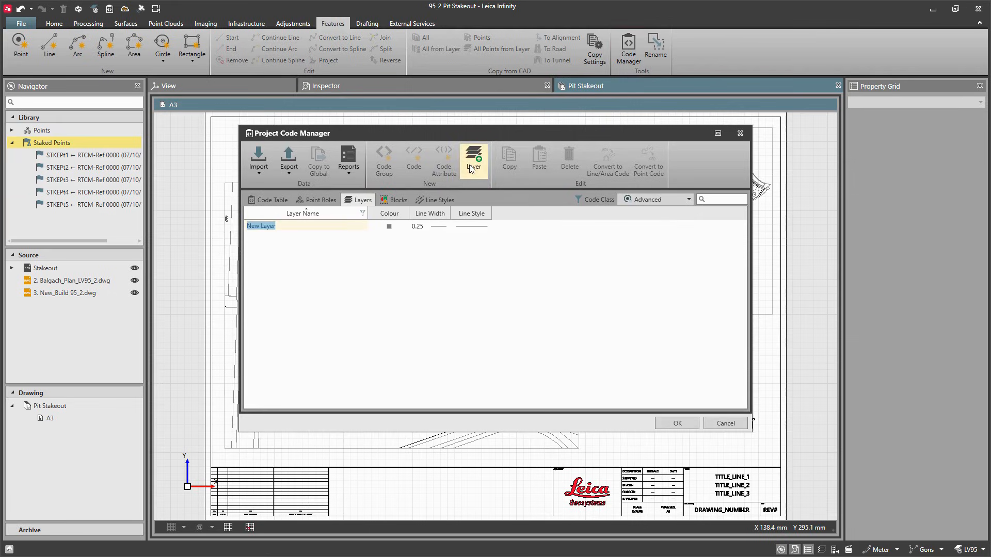
pyautogui.write('Point Roles')
pyautogui.click(402, 227)
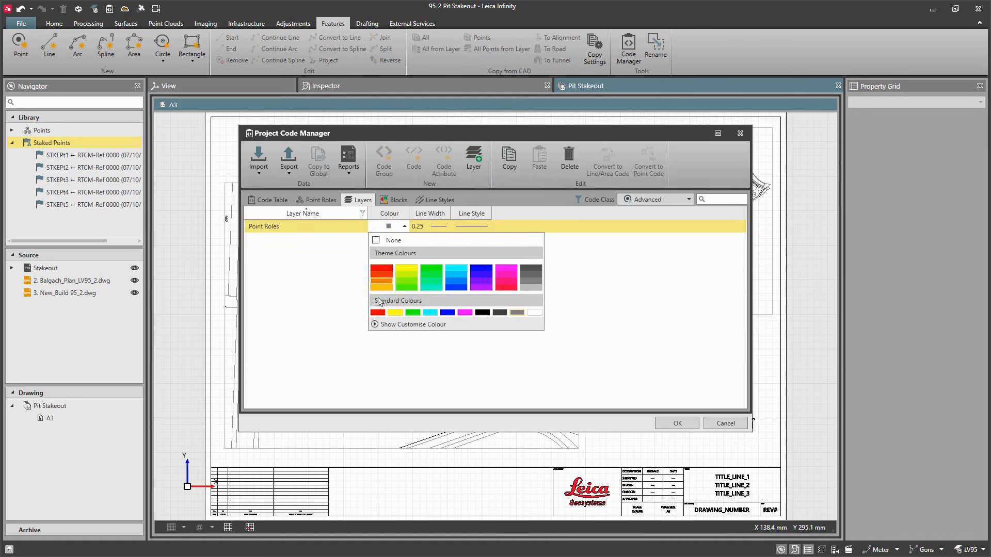
pyautogui.click(376, 308)
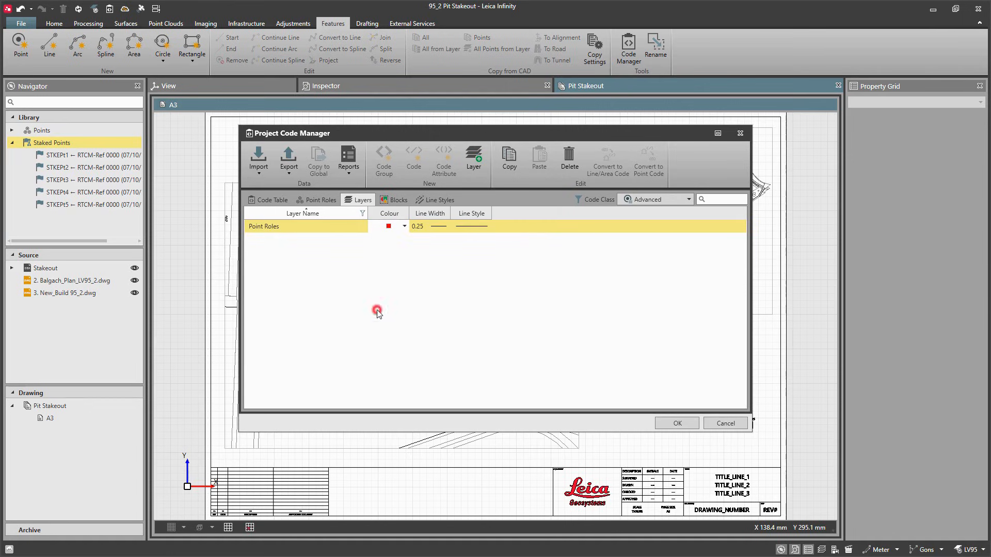
# Step: Give the Measured point role the l_07 block and the Point Roles layer
pyautogui.click(321, 200)
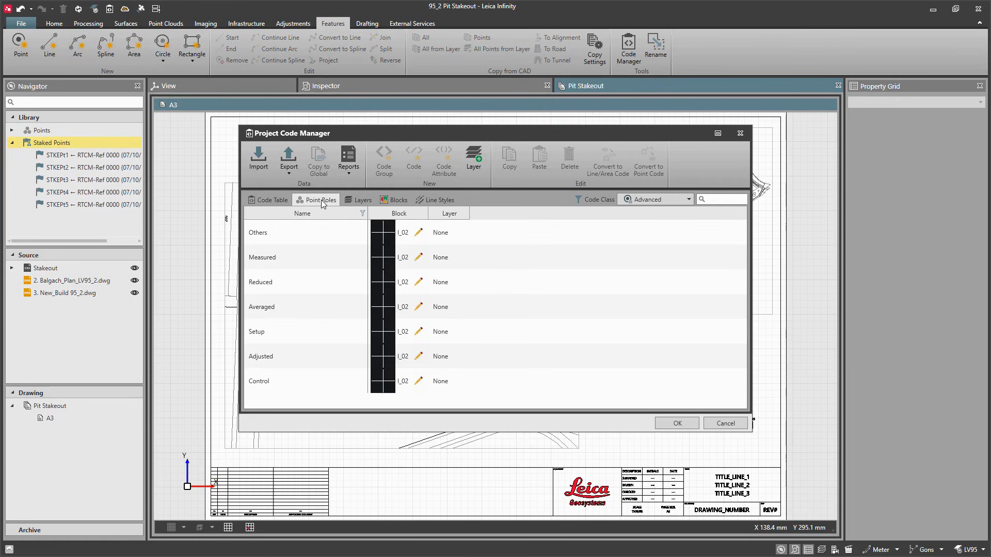
pyautogui.click(383, 257)
pyautogui.click(408, 257)
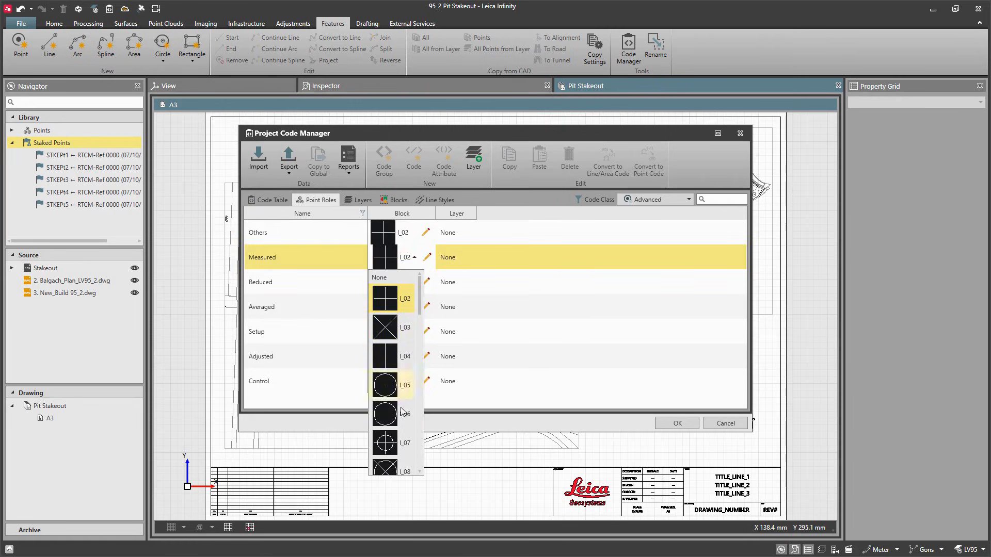
pyautogui.click(402, 443)
pyautogui.click(465, 265)
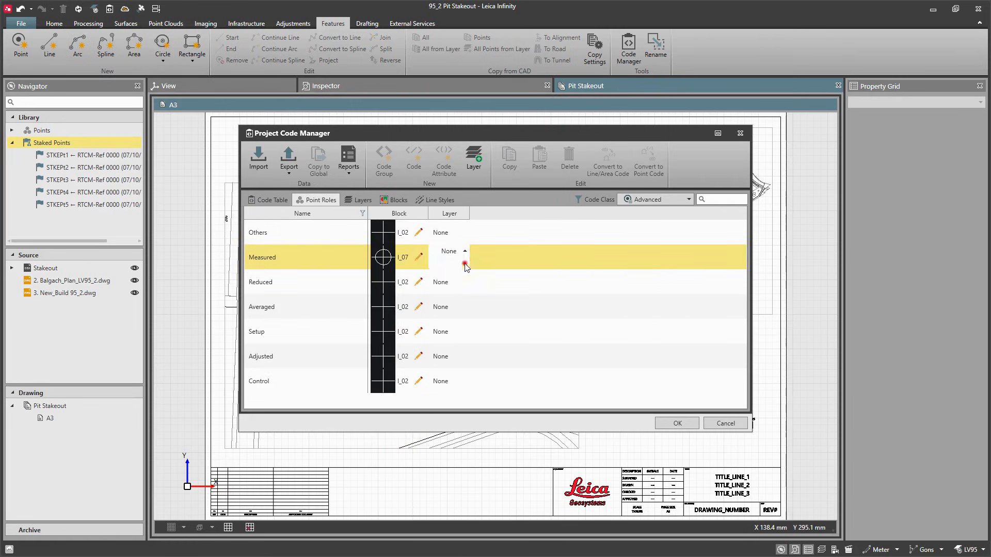
pyautogui.click(460, 278)
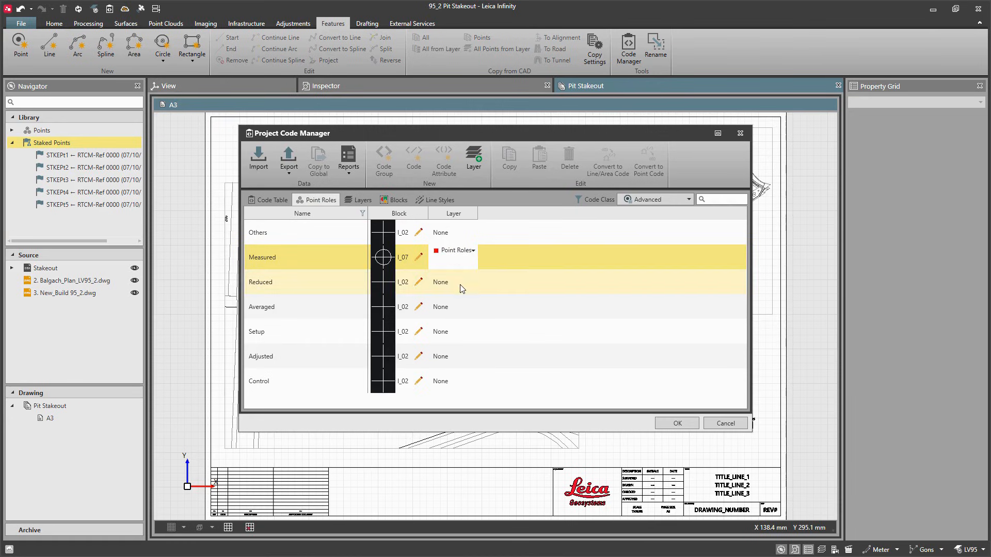
# Step: Set the Control point role's block to None and confirm the Code Manager
pyautogui.click(396, 392)
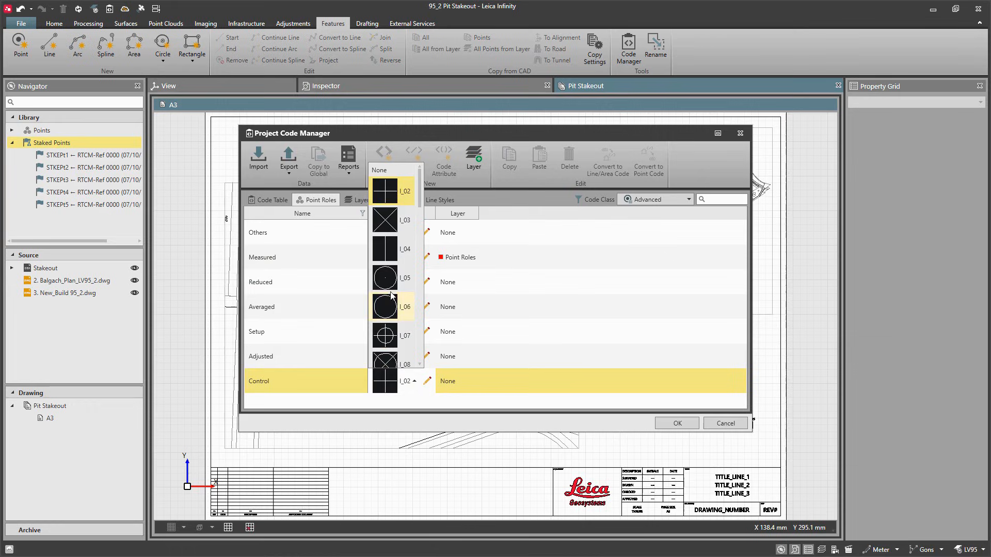
pyautogui.click(390, 171)
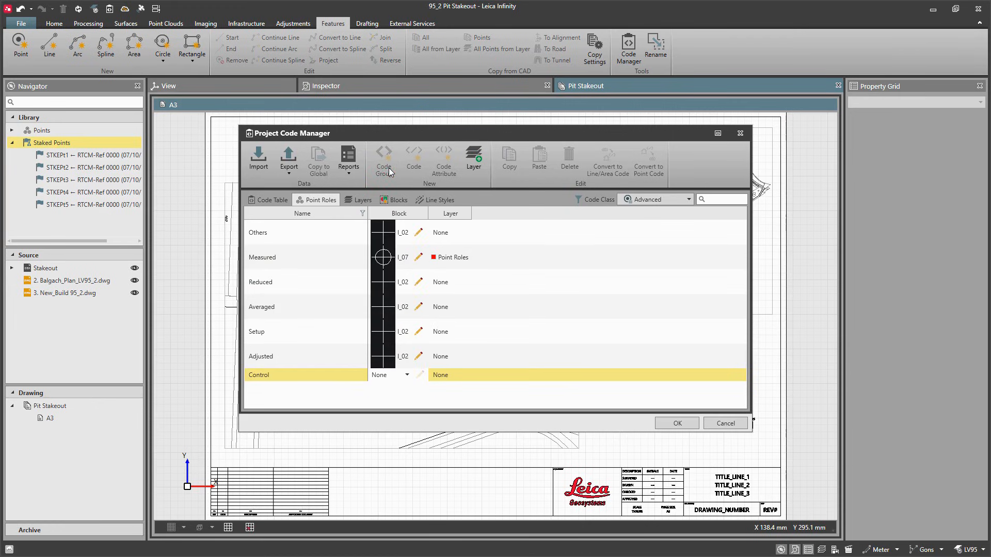
pyautogui.click(676, 424)
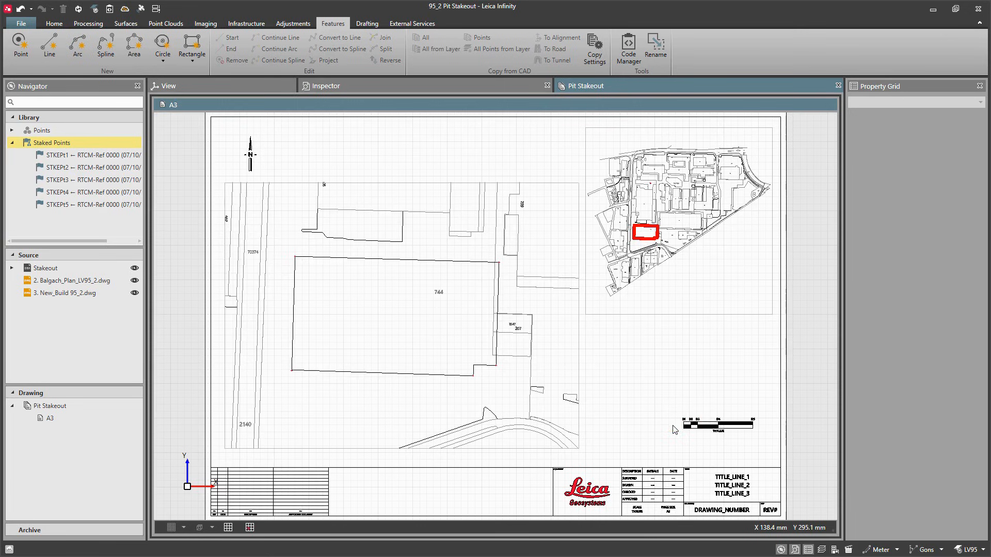
# Step: Set the detail viewport's annotation scale to 1:2000 (1mm = 2m) and apply it
pyautogui.click(579, 425)
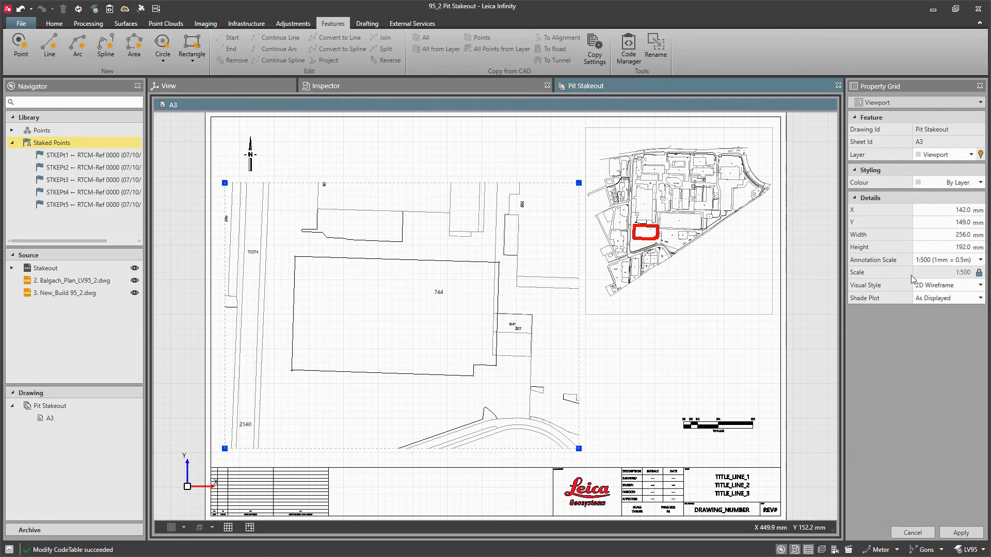
pyautogui.click(978, 261)
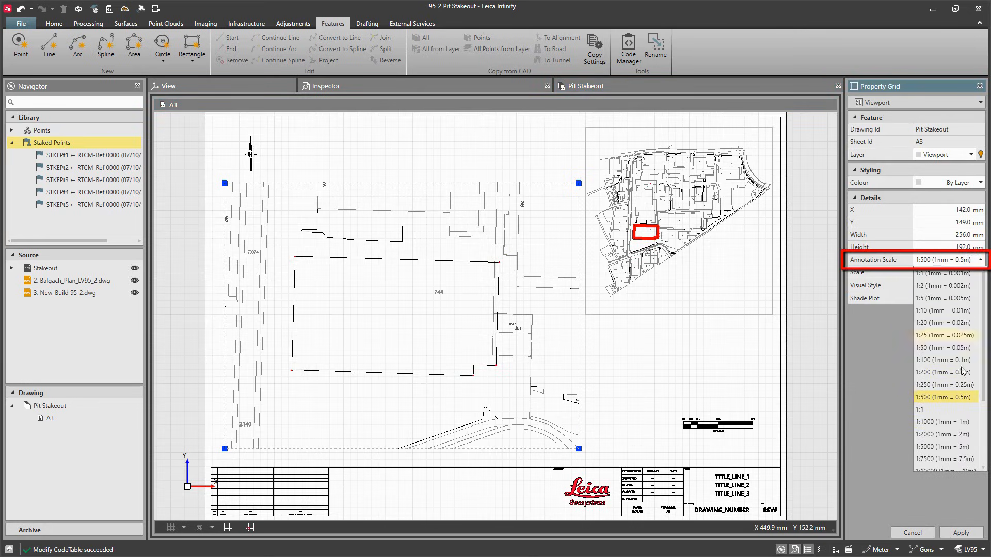
pyautogui.click(950, 434)
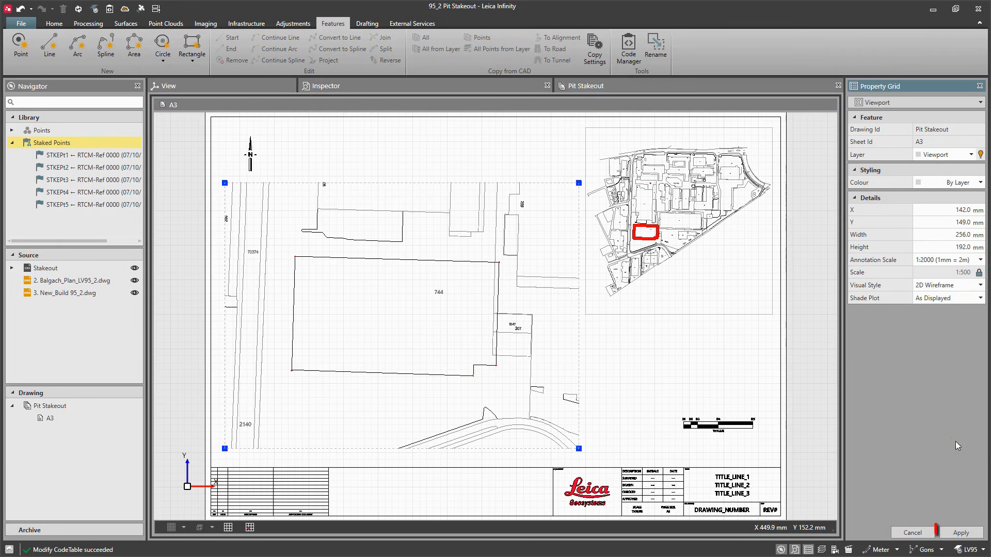
pyautogui.click(965, 534)
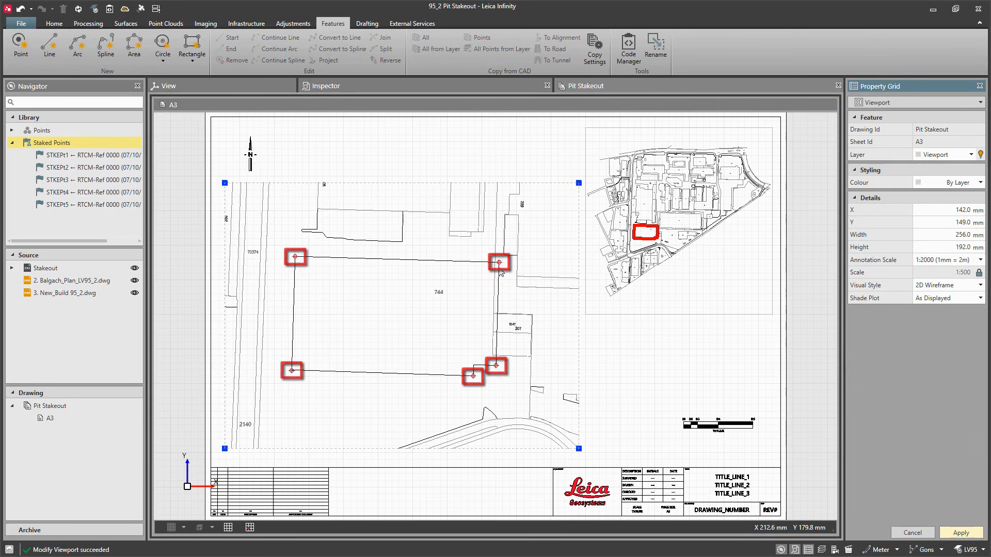
# Step: Start a multiline text above the detail viewport with the content "Plan View: Anker West Foundation Pit Stakeout Plan Scale 1:500"
pyautogui.scroll(2, 501, 273)
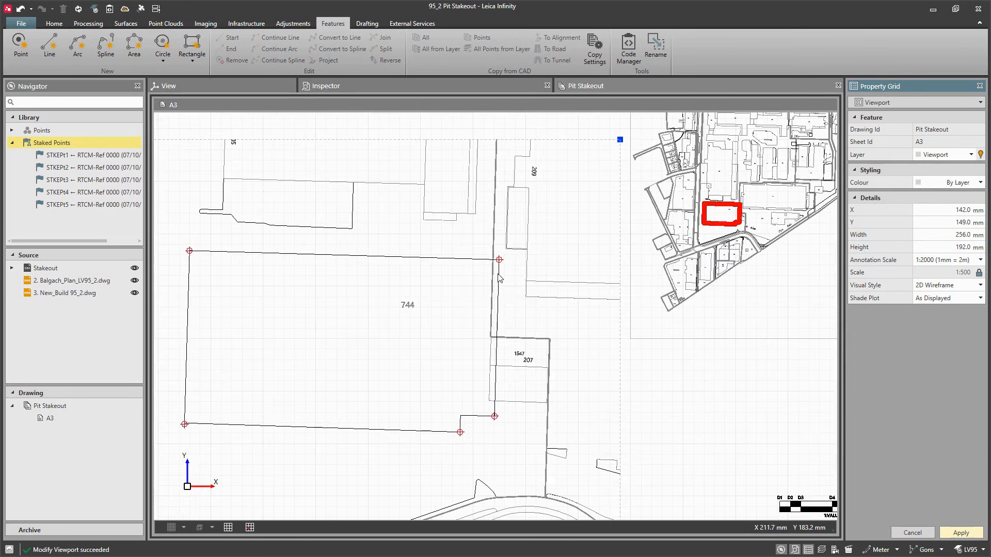
pyautogui.scroll(2, 499, 289)
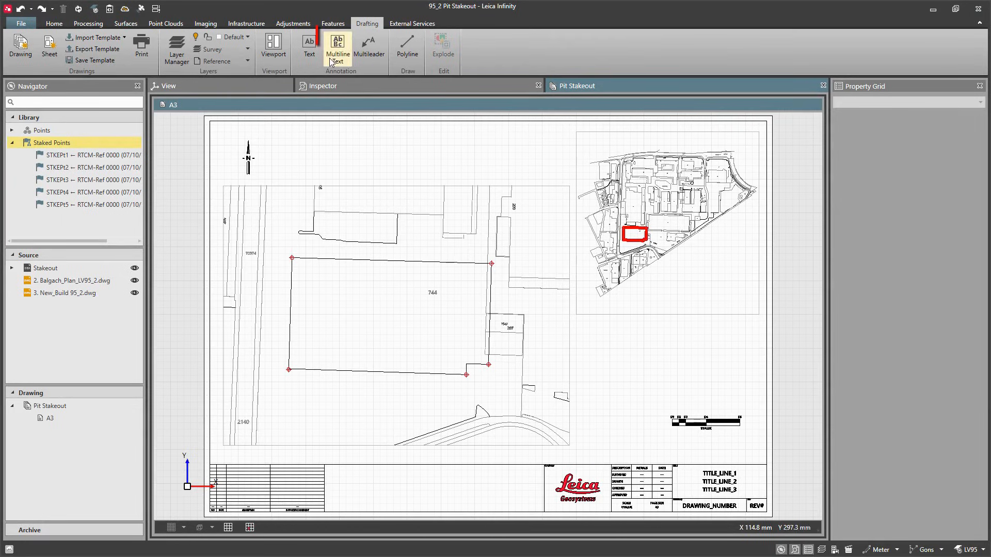
pyautogui.click(334, 57)
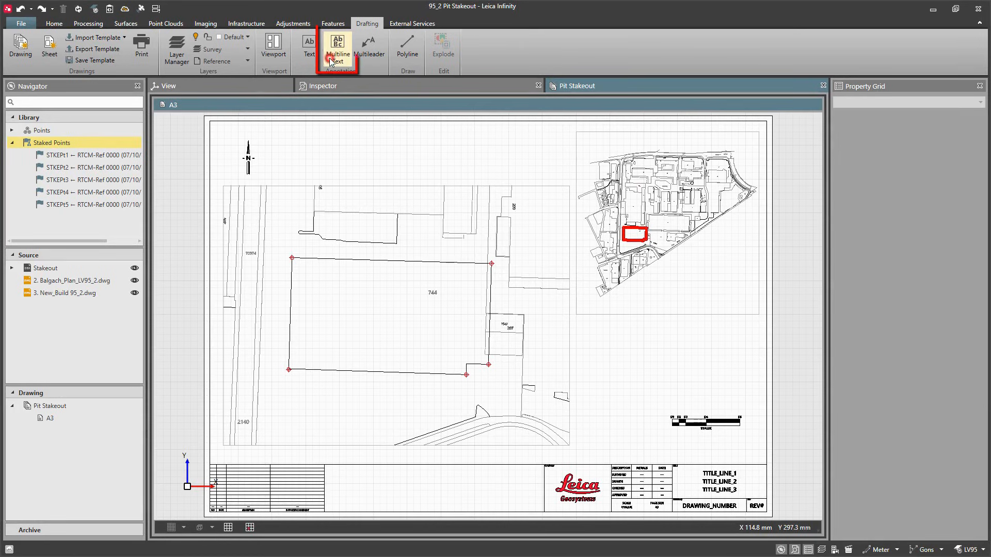
pyautogui.click(312, 145)
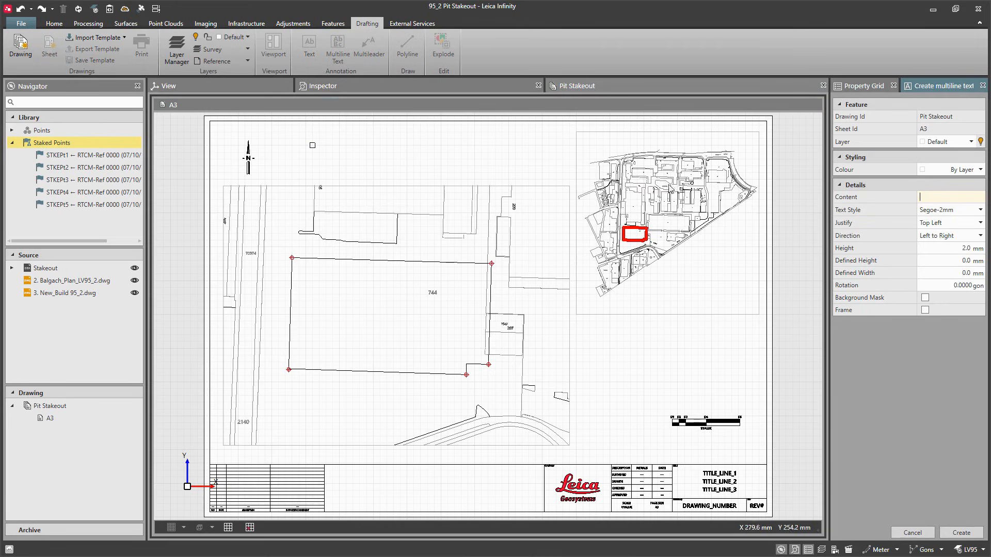
pyautogui.write('Plan View: Anker West Foundation Pit Stakeout Plan Scale 1:500')
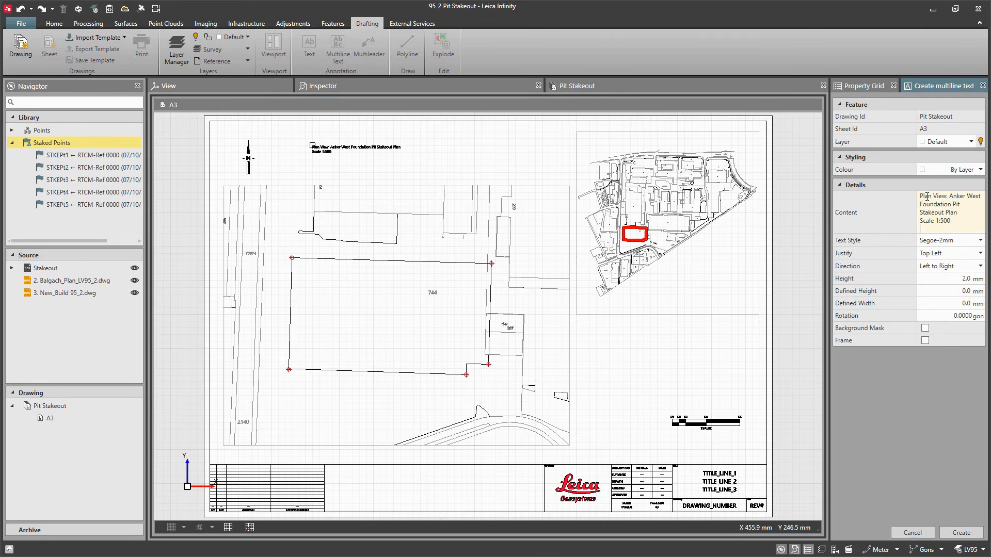
pyautogui.press('BackSpace')
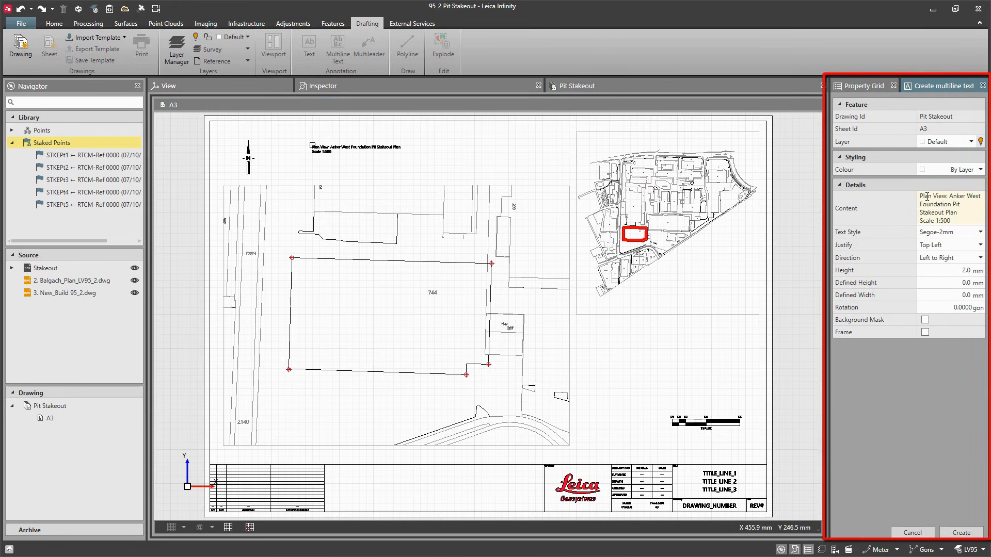
# Step: Justify the title text Middle Center, set its height to 4.5 mm, and create it
pyautogui.click(972, 245)
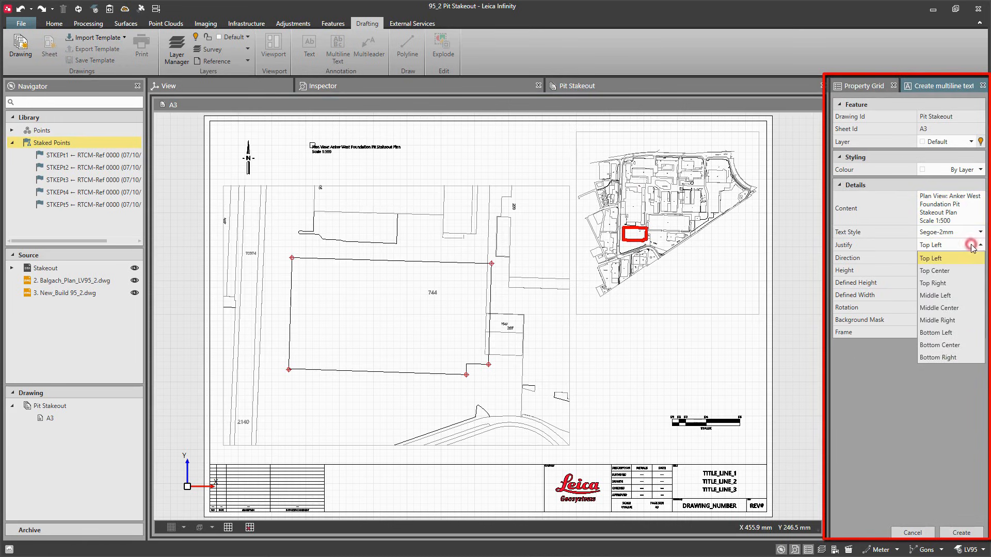
pyautogui.click(939, 308)
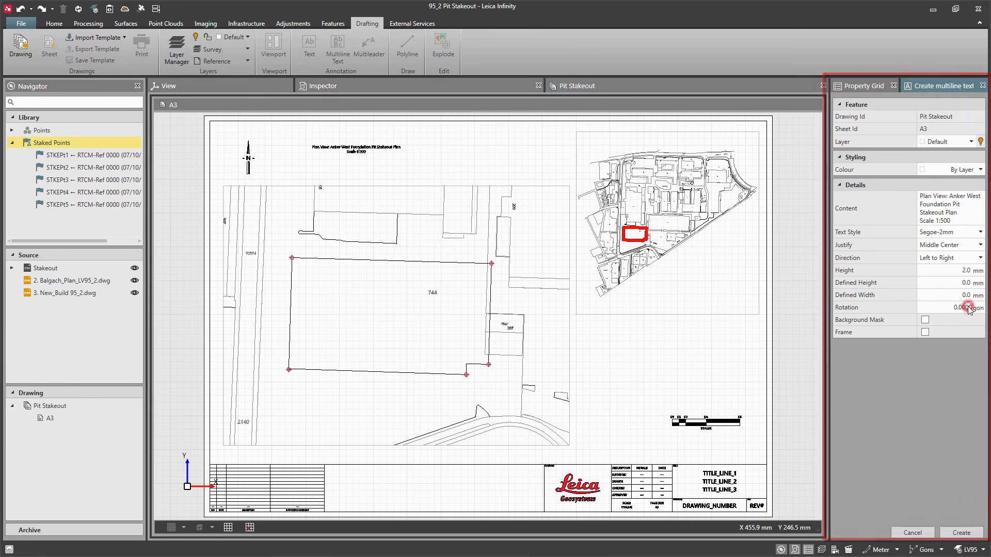
pyautogui.click(963, 270)
pyautogui.write('4.5')
pyautogui.press('Return')
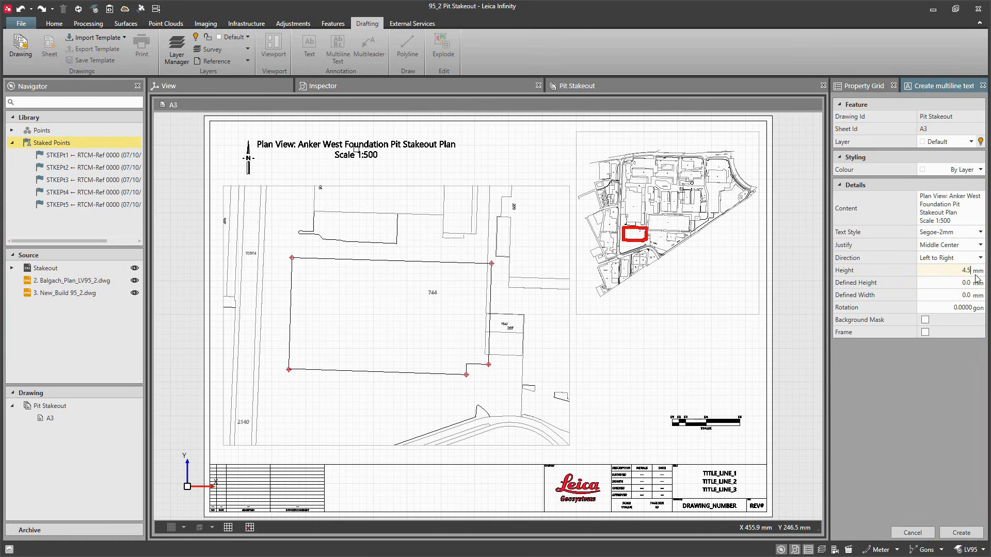
pyautogui.click(961, 533)
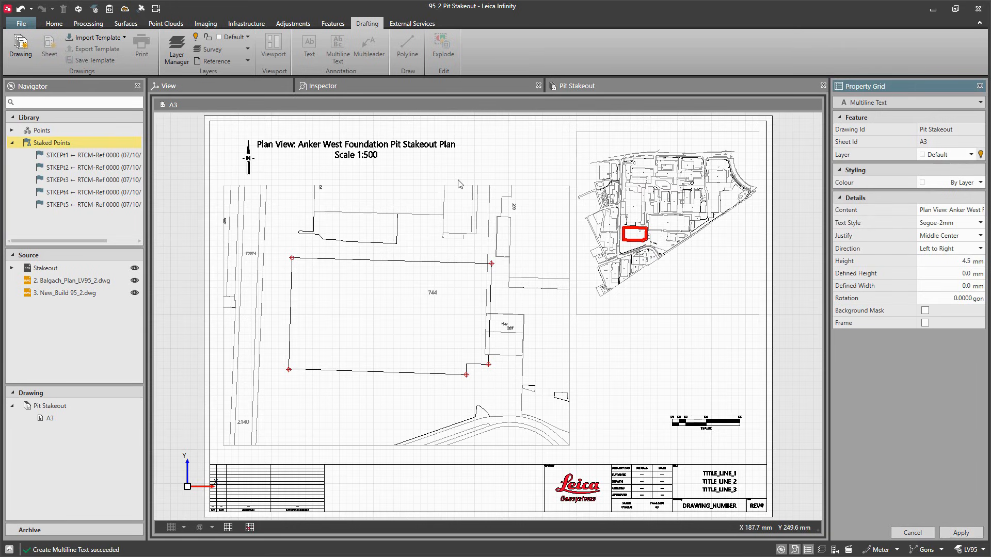
# Step: Move the title text so it sits centred above the detail viewport
pyautogui.click(358, 146)
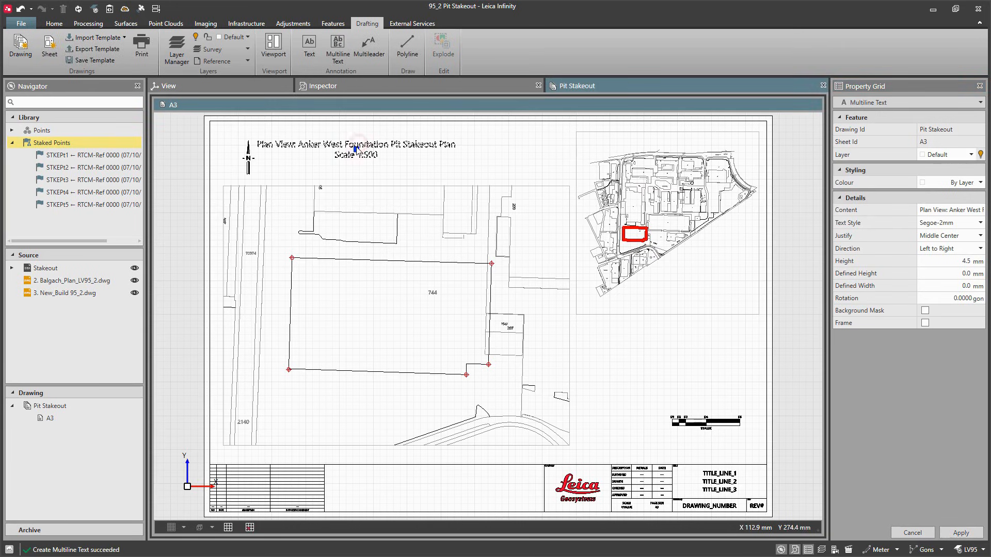
pyautogui.click(356, 149)
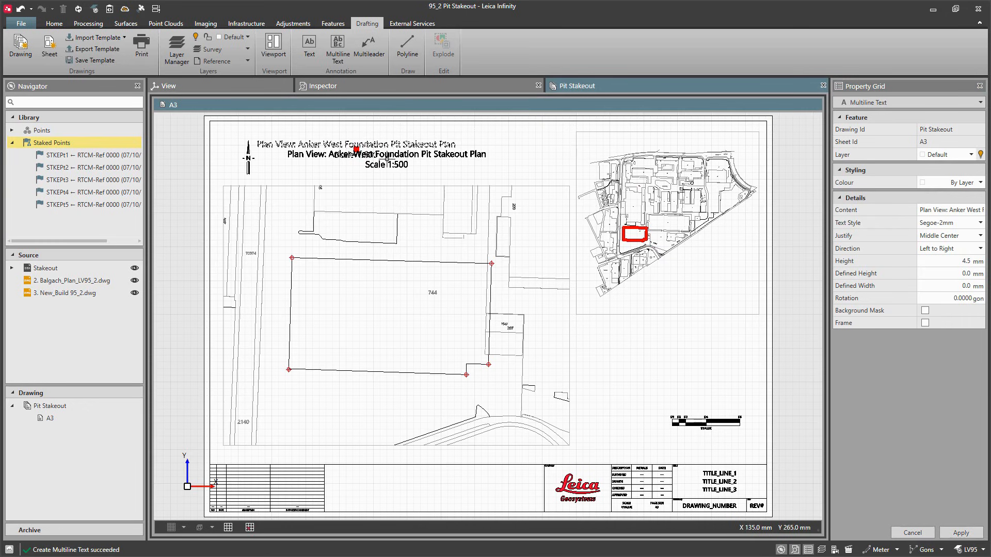
pyautogui.click(386, 158)
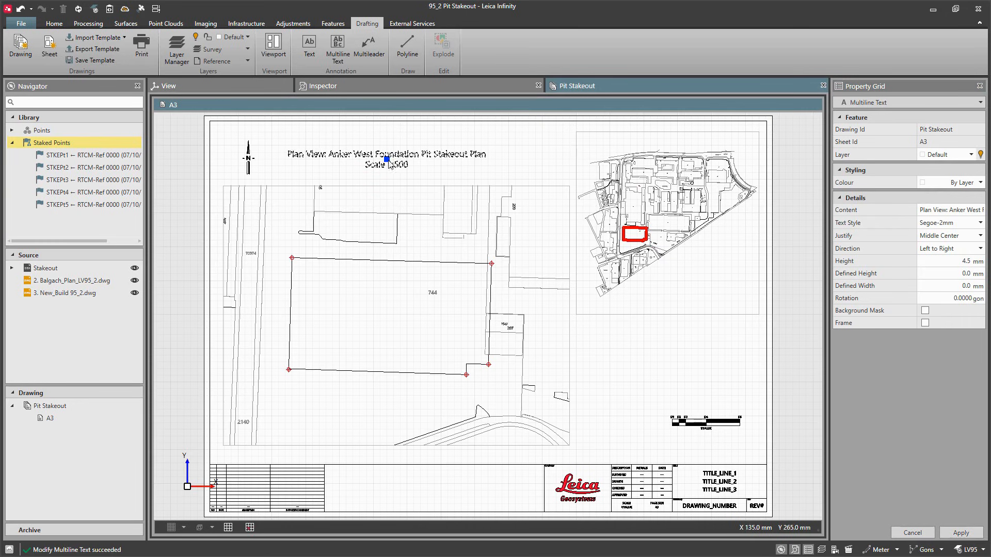
pyautogui.click(428, 175)
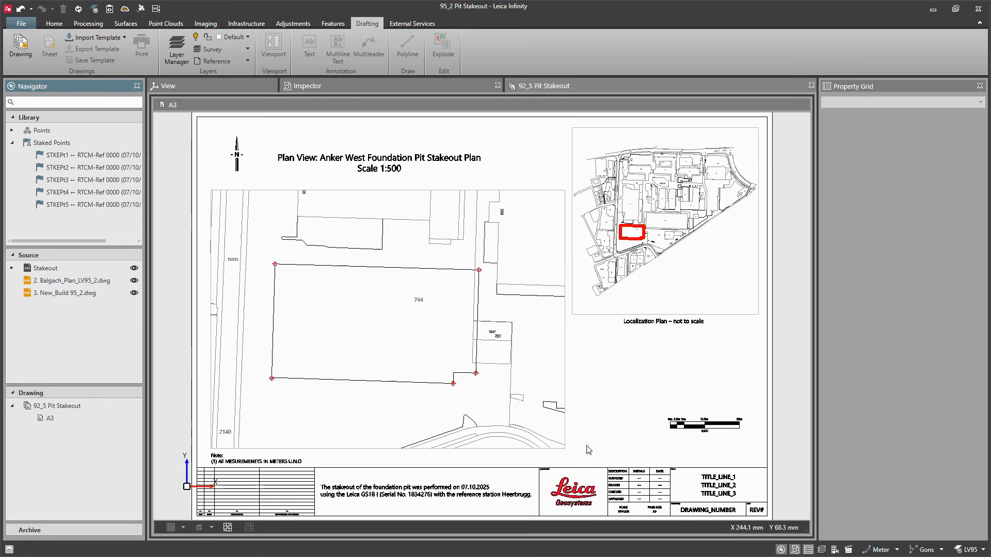
# Step: Select the title block and set its TITLE_LINE_1 attribute to "Anker West Foundation"
pyautogui.click(631, 477)
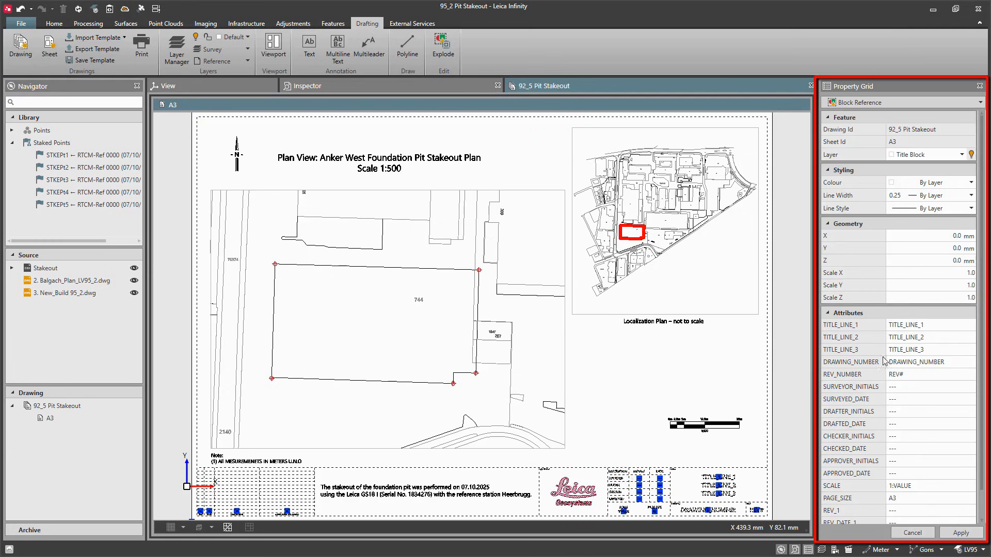
pyautogui.doubleClick(932, 329)
pyautogui.write('Anker West Foundation')
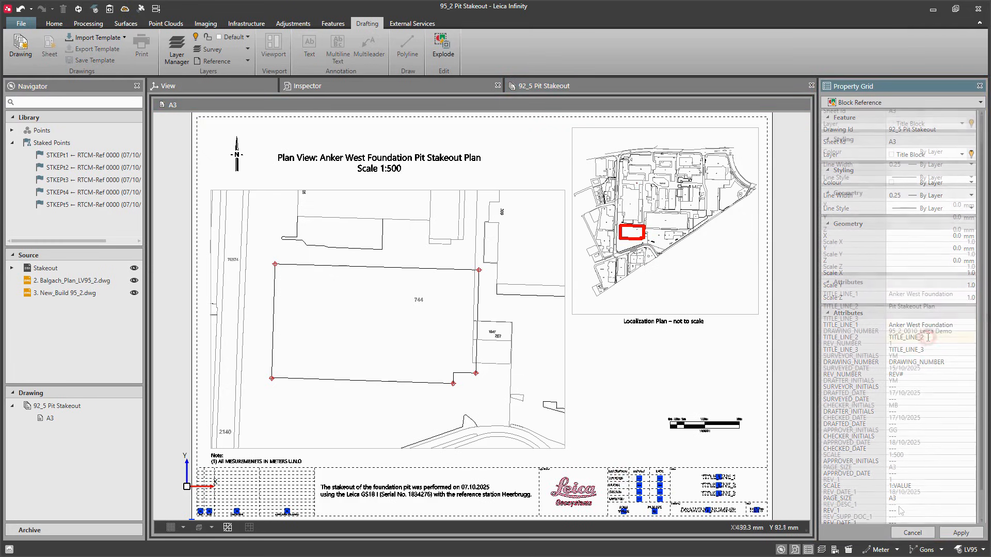
# Step: Set the title block's REV_DESC_1 to "Pit Stakeout" and REV_SUPP_DOC_1 to "IFC_95_2_Design", then apply
pyautogui.scroll(-2, 898, 361)
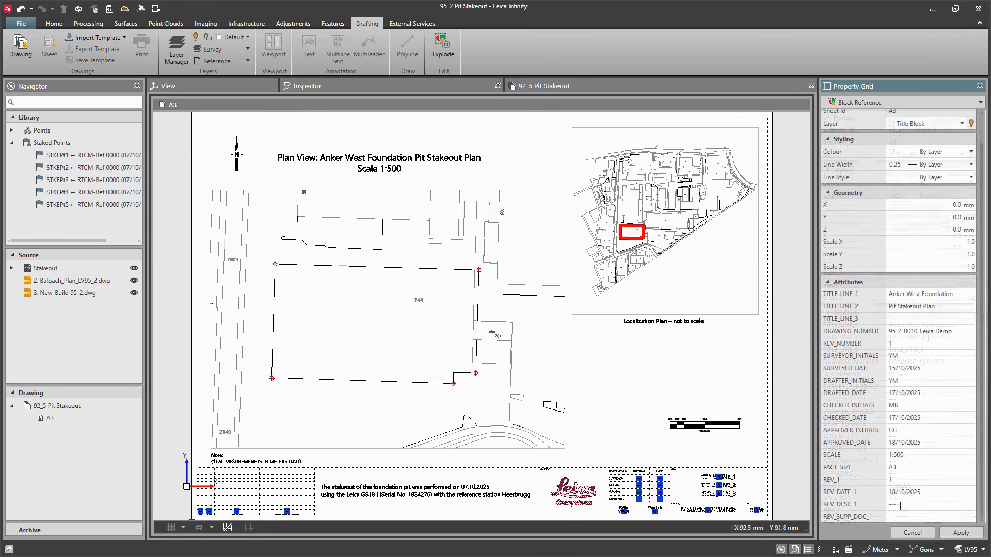
pyautogui.click(899, 505)
pyautogui.write('Pit')
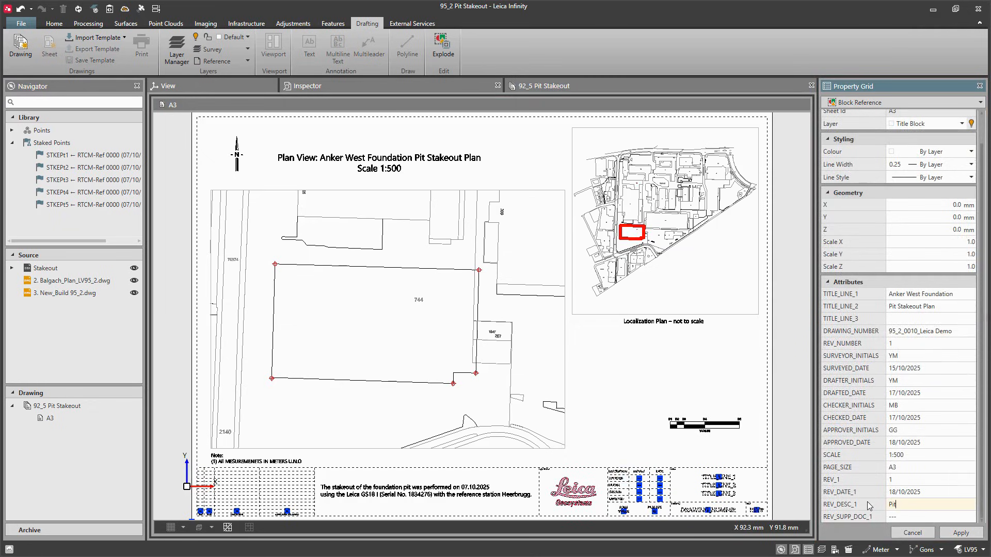
pyautogui.write(' Stakeout')
pyautogui.click(856, 518)
pyautogui.write('IFC_95_2_Design')
pyautogui.click(961, 533)
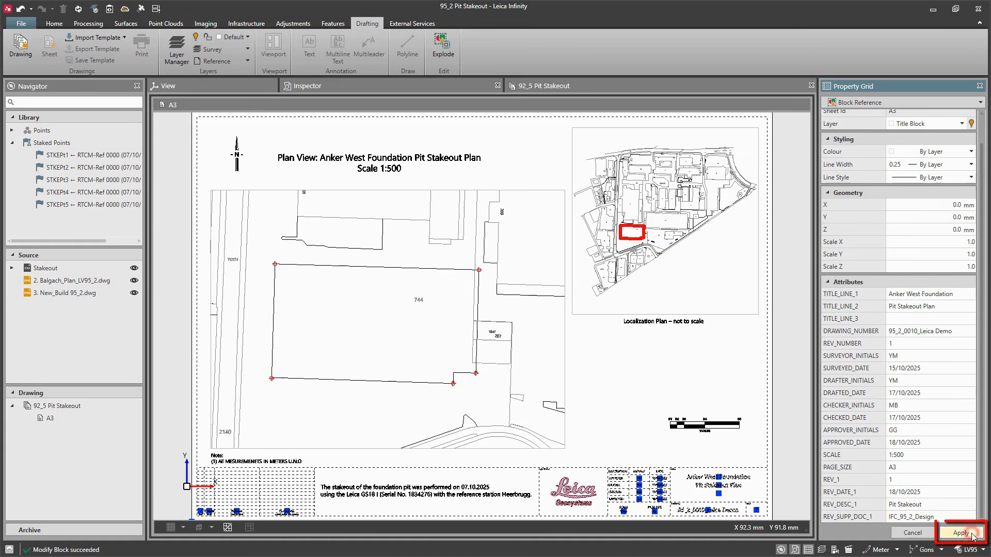
pyautogui.click(724, 458)
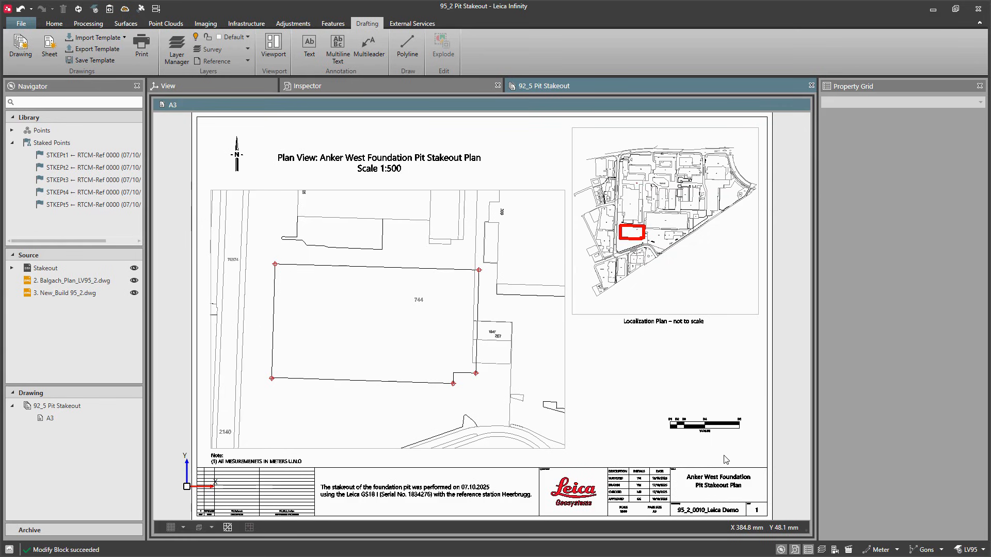
# Step: Set the scale bar labels D1–D5 to 0m, 2.5m, 5m, 12.5m, 25m and its SCALE to 1:500
pyautogui.click(732, 429)
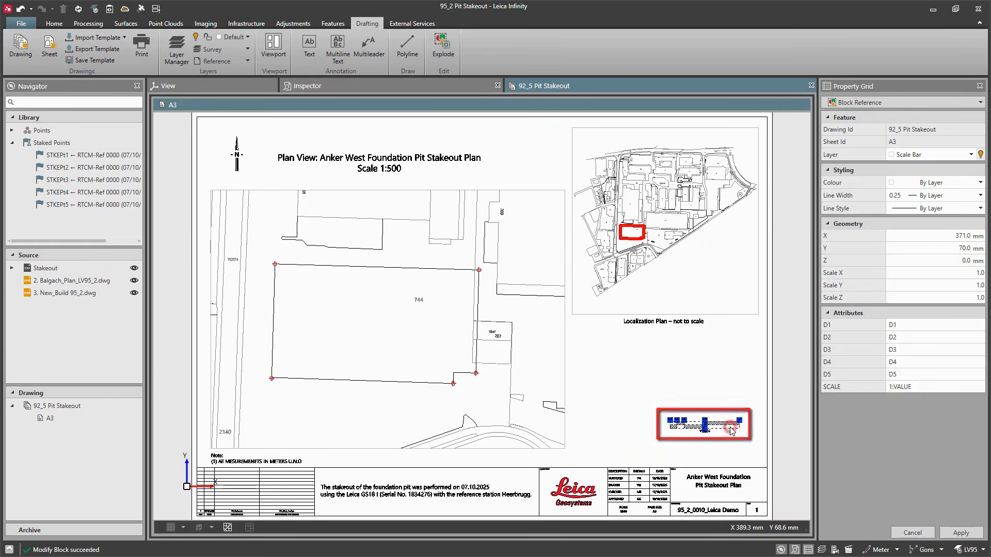
pyautogui.click(900, 325)
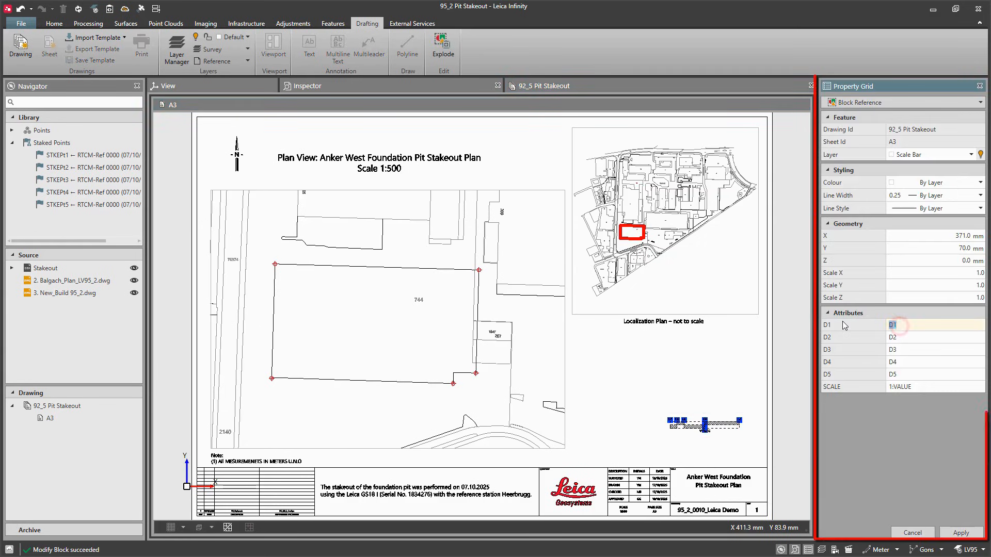
pyautogui.write('0m')
pyautogui.click(856, 337)
pyautogui.write('2.5')
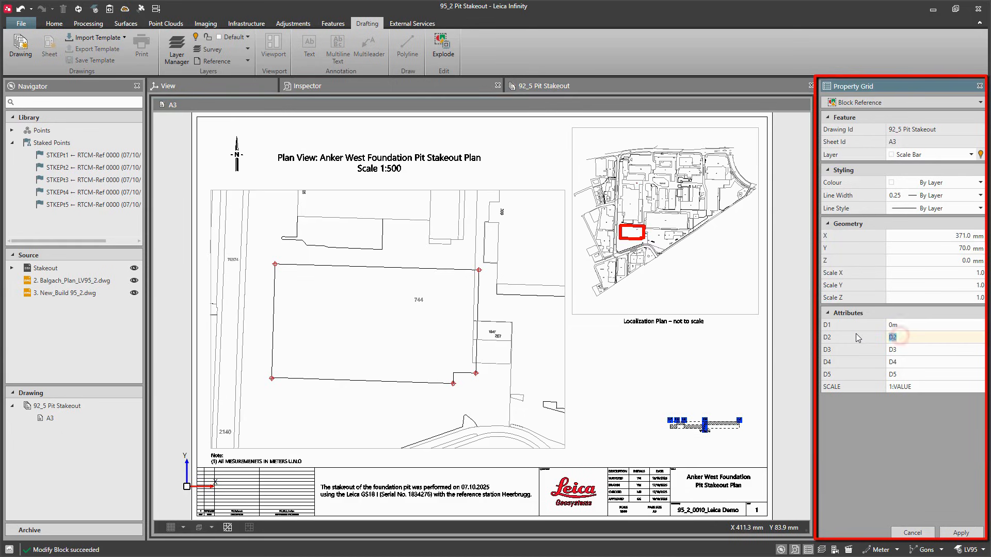
pyautogui.write('m')
pyautogui.click(909, 351)
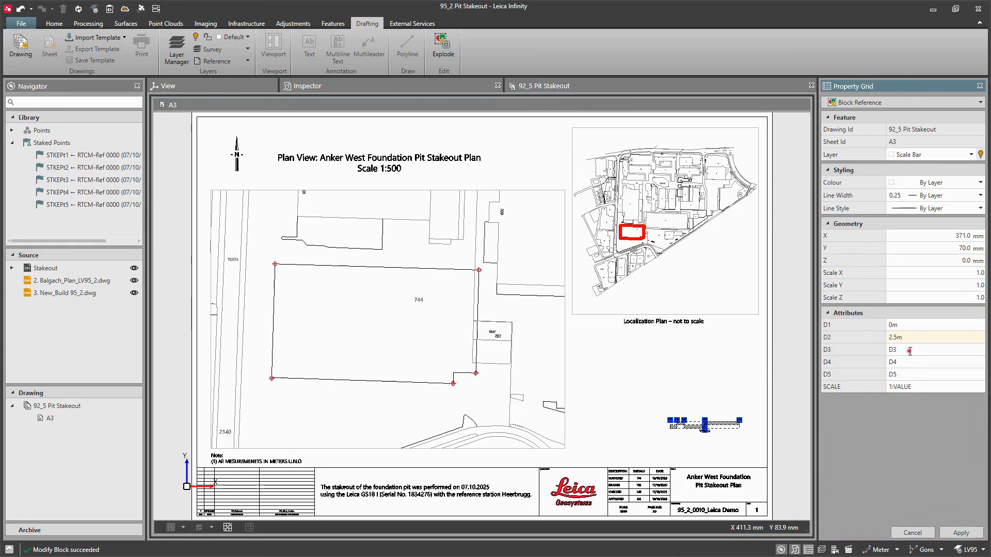
pyautogui.write('500')
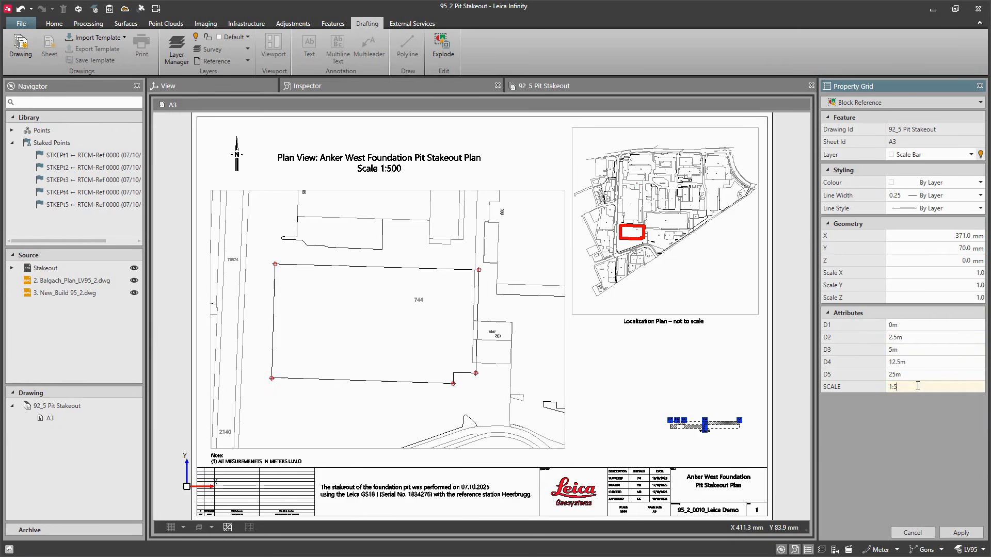
pyautogui.click(961, 534)
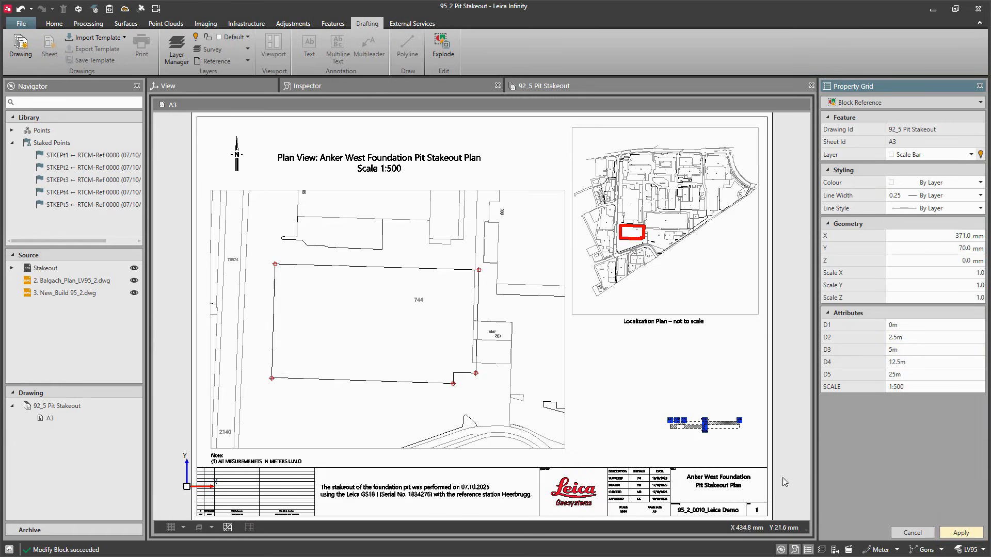
# Step: Add a multileader at stake point STKEPt1 on the Title Block layer, pasting the content "Point ID: STKEPt1 / Elevation: 405.236 m"
pyautogui.click(753, 457)
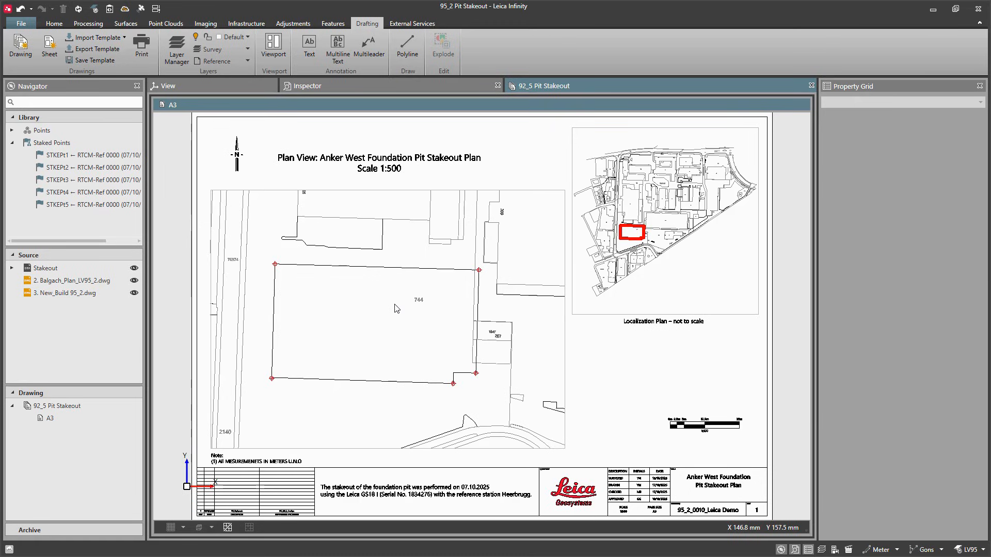
pyautogui.click(368, 47)
pyautogui.scroll(5, 274, 263)
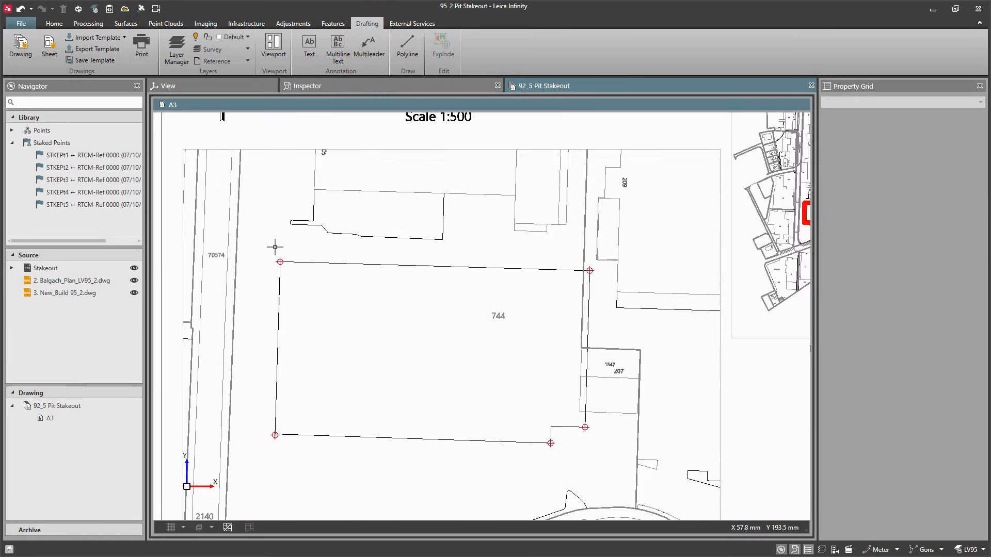
pyautogui.click(290, 286)
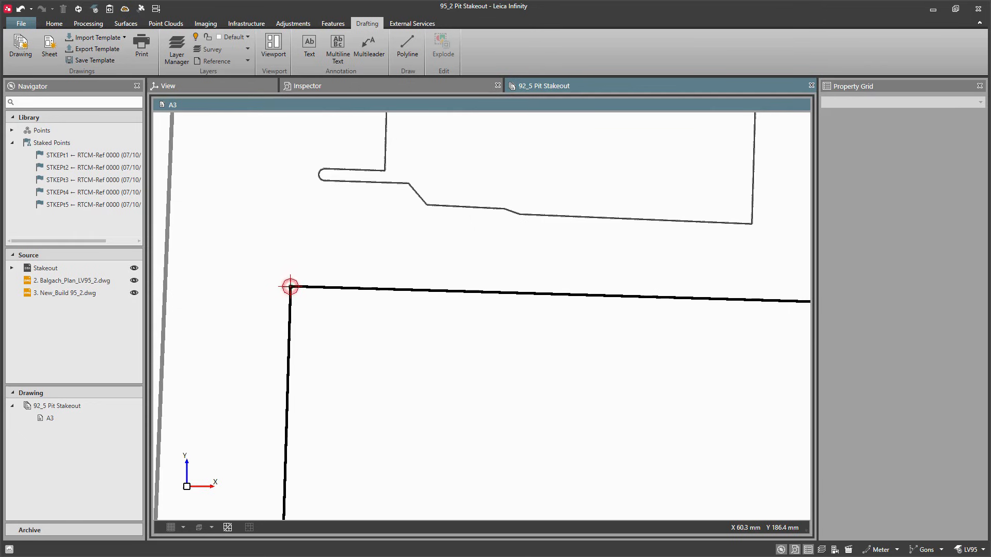
pyautogui.click(349, 251)
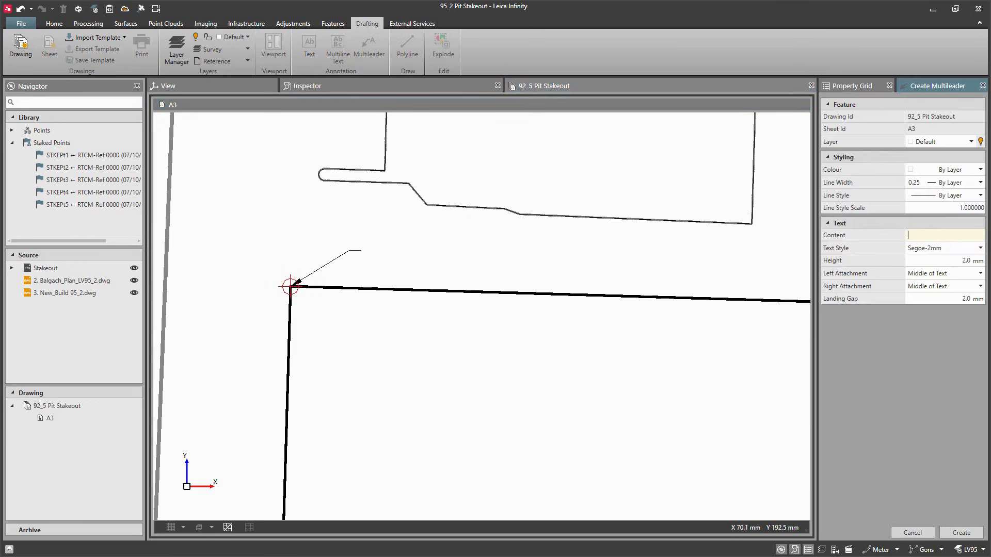
pyautogui.click(942, 142)
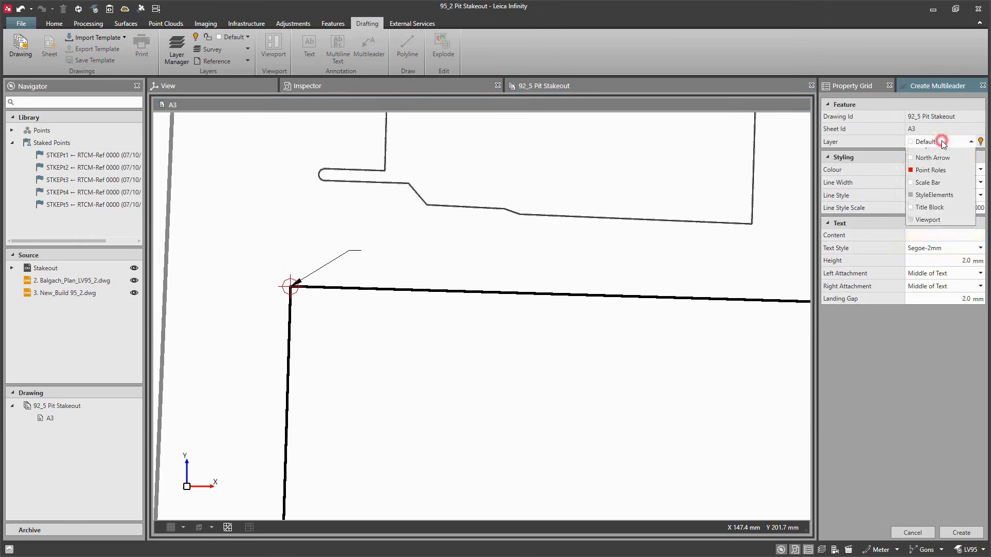
pyautogui.click(941, 230)
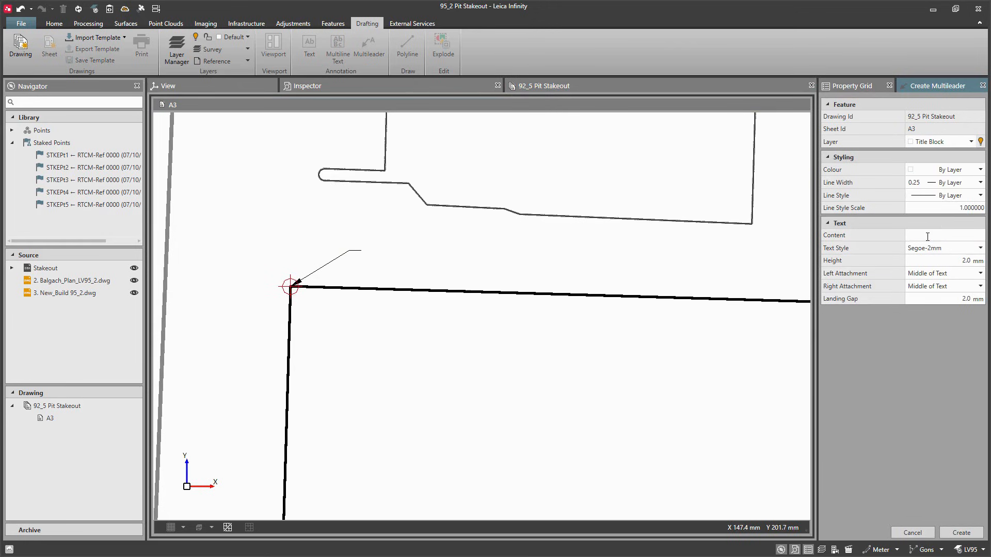
pyautogui.click(928, 237)
pyautogui.write('Point ID: STKEPt1 Elevation: 405.236 m')
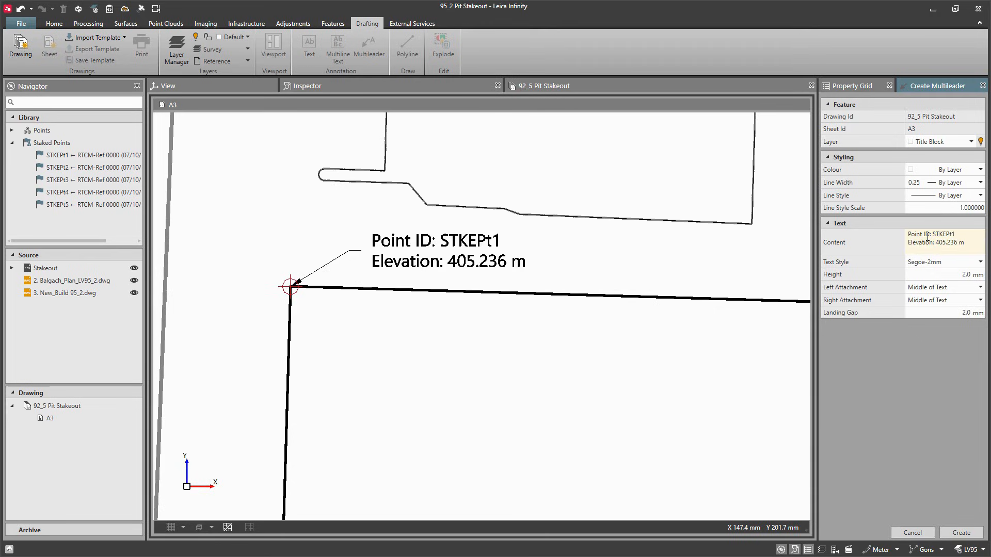
pyautogui.press('BackSpace')
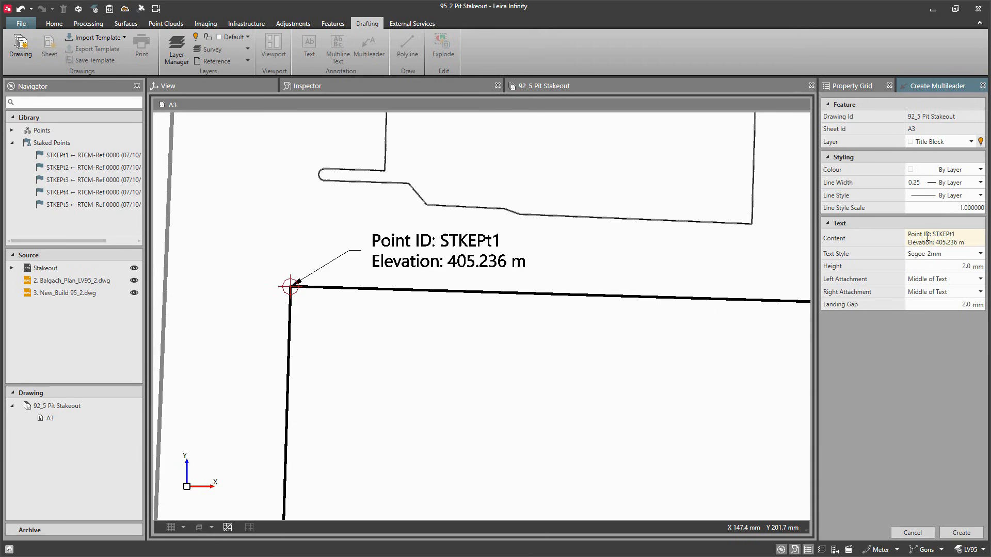
pyautogui.click(954, 531)
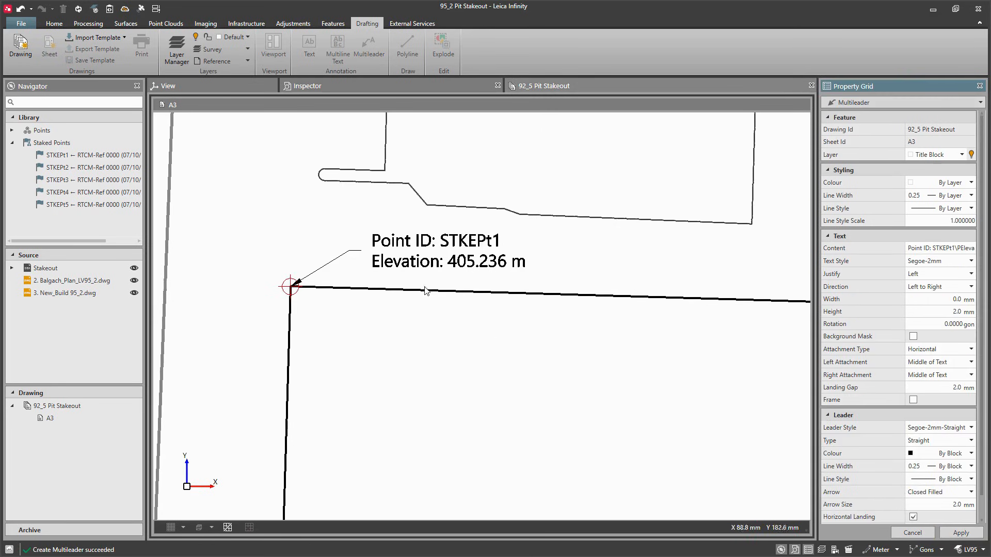
# Step: Move the STKEPt1 leader's label down and left, closer to the point
pyautogui.click(346, 256)
pyautogui.click(349, 251)
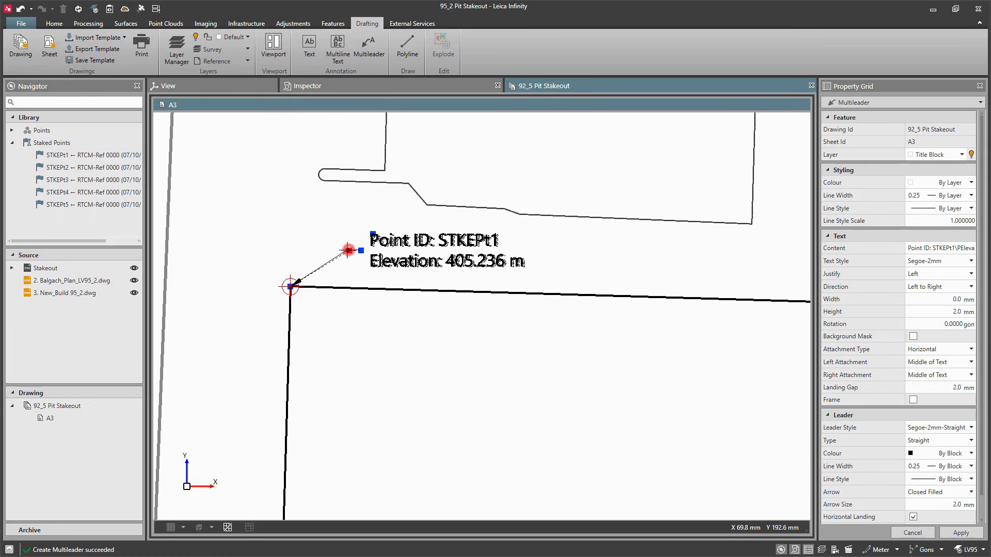
pyautogui.click(324, 261)
pyautogui.click(353, 329)
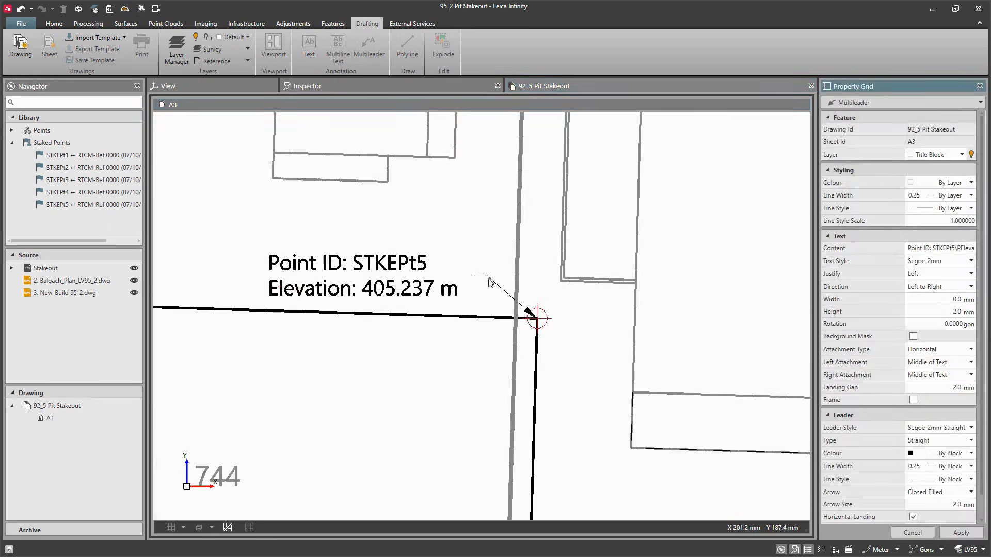
# Step: Shift the STKEPt5 leader's landing slightly so its label sits nearer the point
pyautogui.click(488, 277)
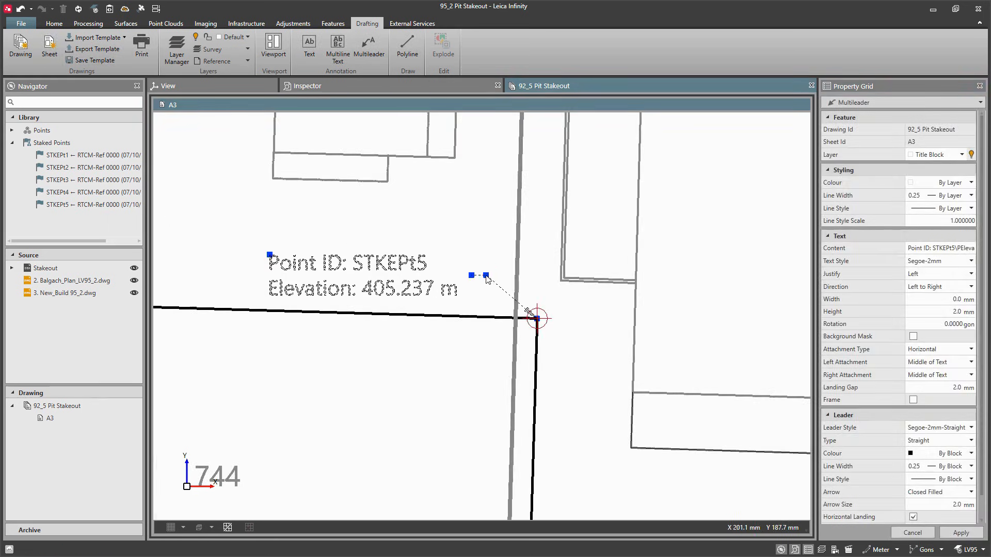
pyautogui.click(487, 276)
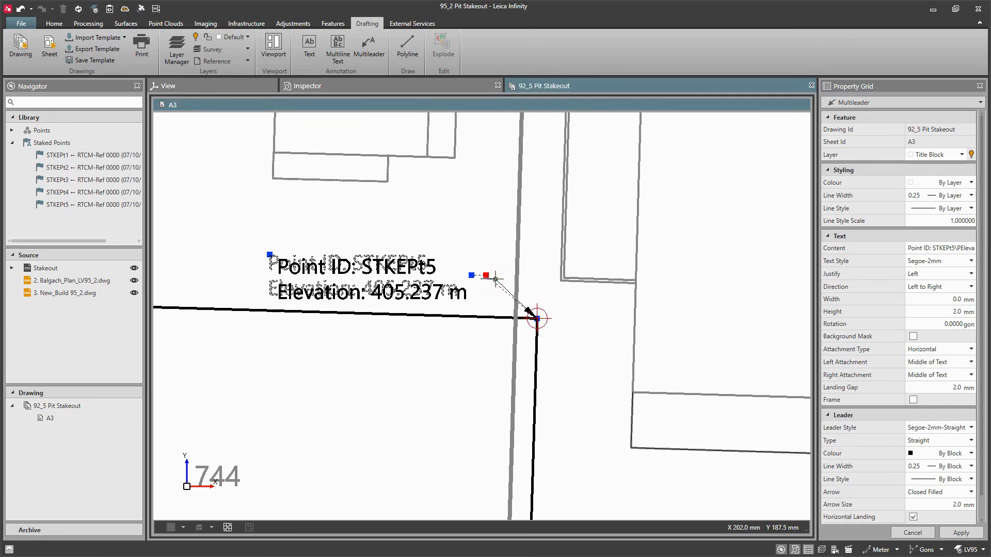
pyautogui.click(495, 279)
pyautogui.click(492, 358)
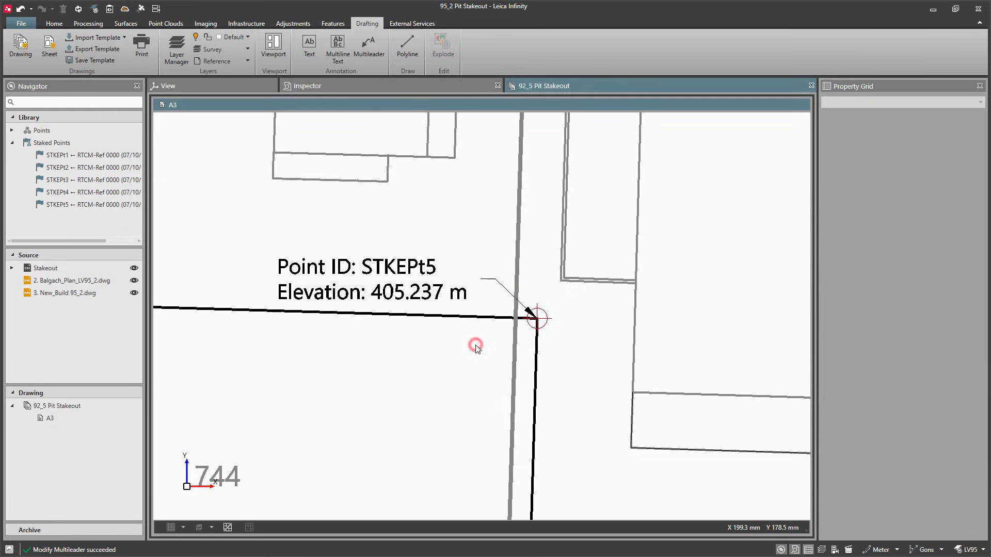
# Step: Export the A3 sheet as a DWT template named "A3_Infinity_sheet"
pyautogui.scroll(-3, 551, 313)
pyautogui.scroll(-6, 562, 311)
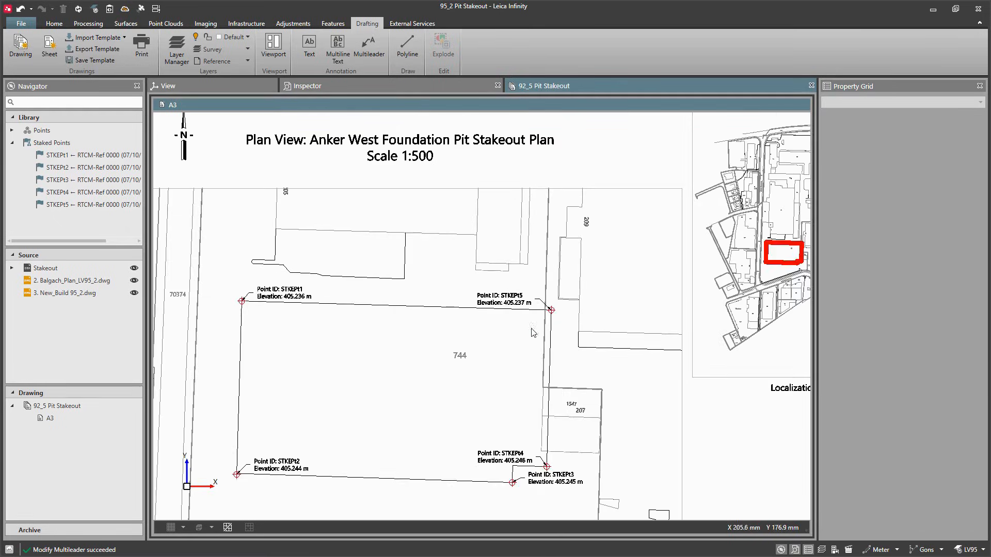
pyautogui.scroll(-1, 482, 343)
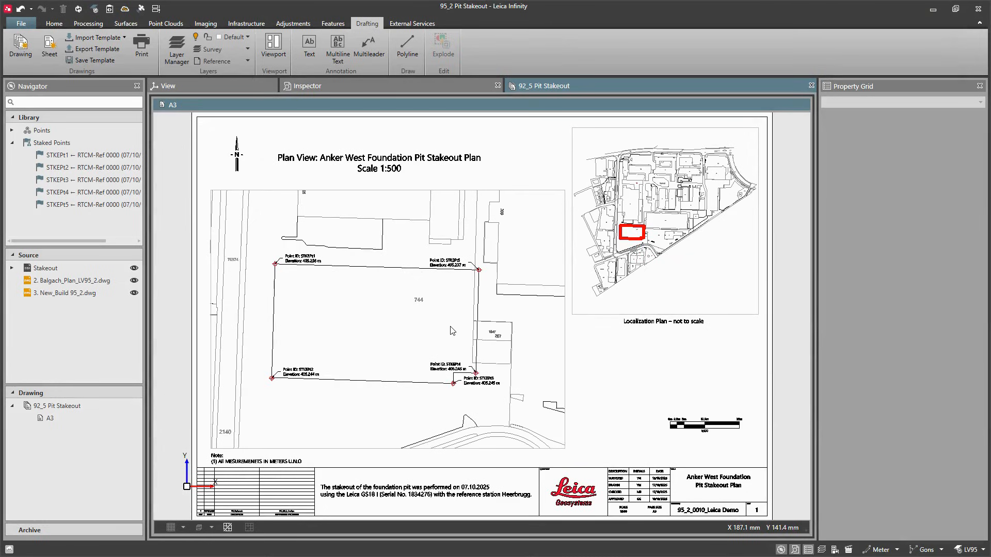
pyautogui.click(70, 419)
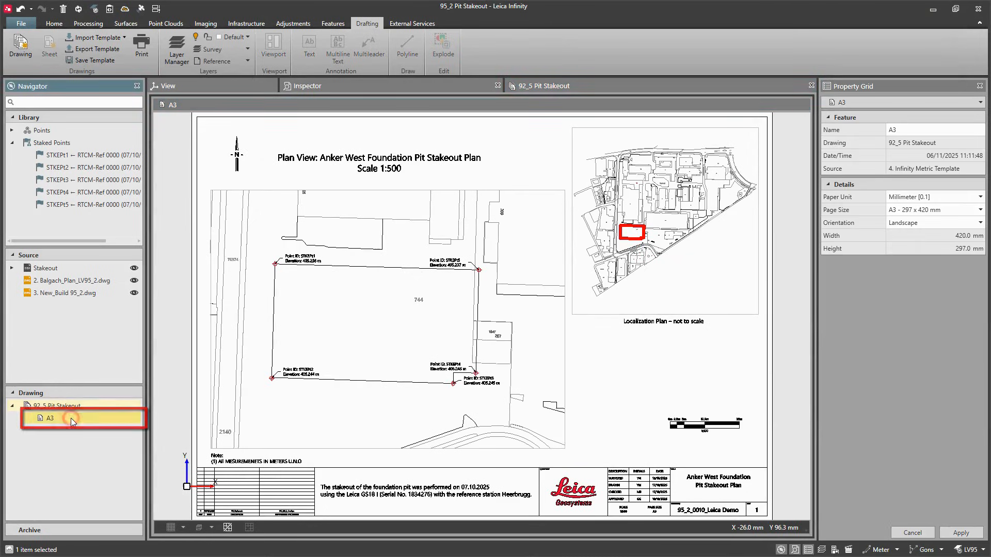
pyautogui.click(98, 49)
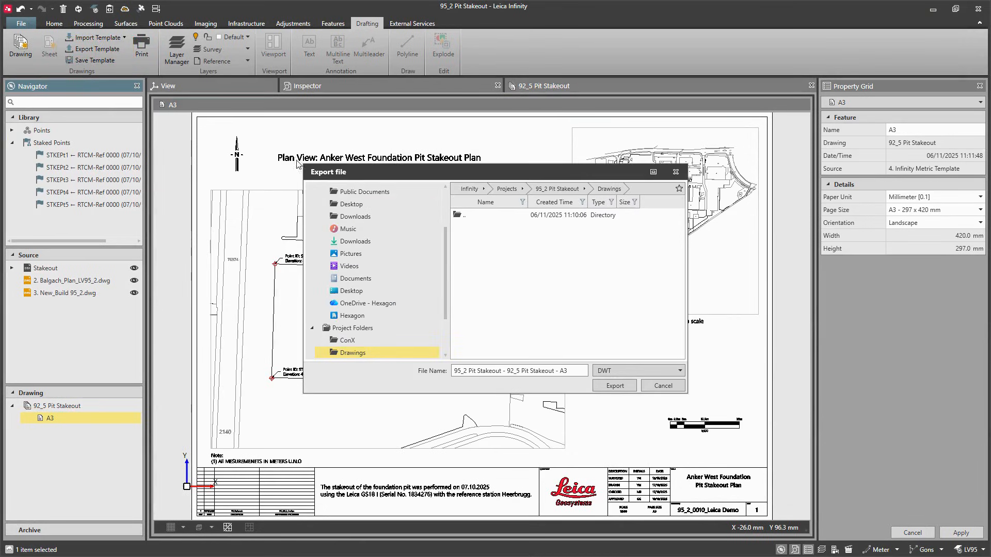
pyautogui.moveTo(560, 371); pyautogui.dragTo(454, 370)
pyautogui.press('BackSpace')
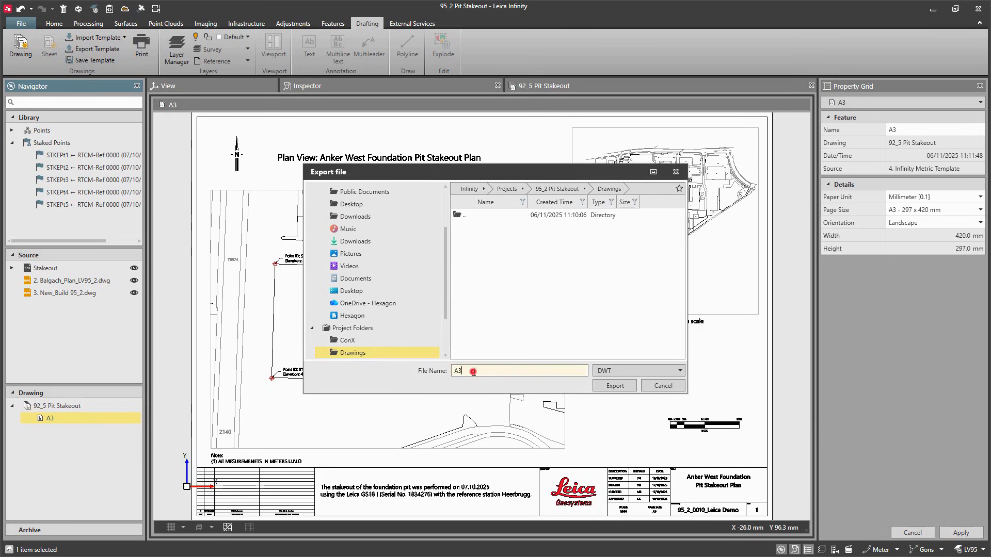
pyautogui.write('_Infinity_sheet')
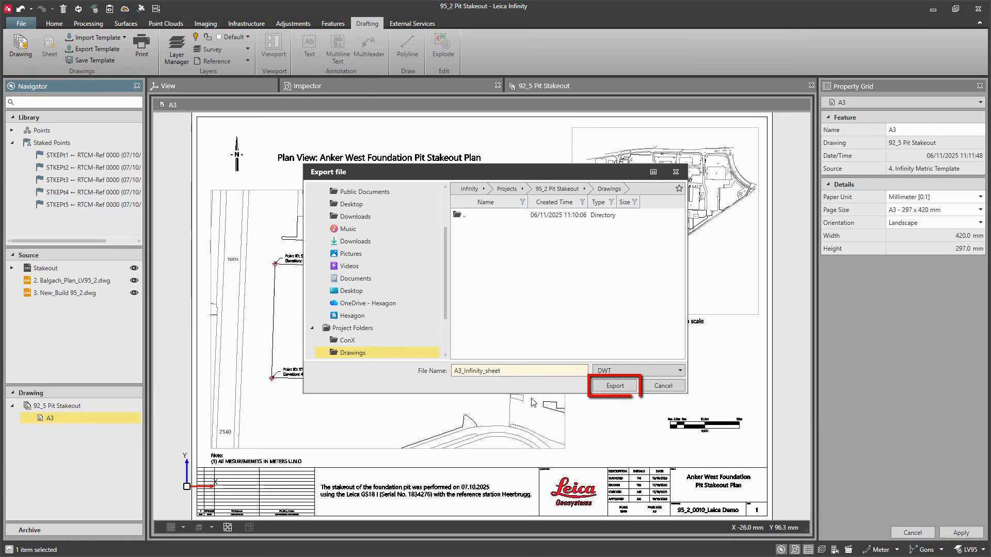
pyautogui.click(605, 387)
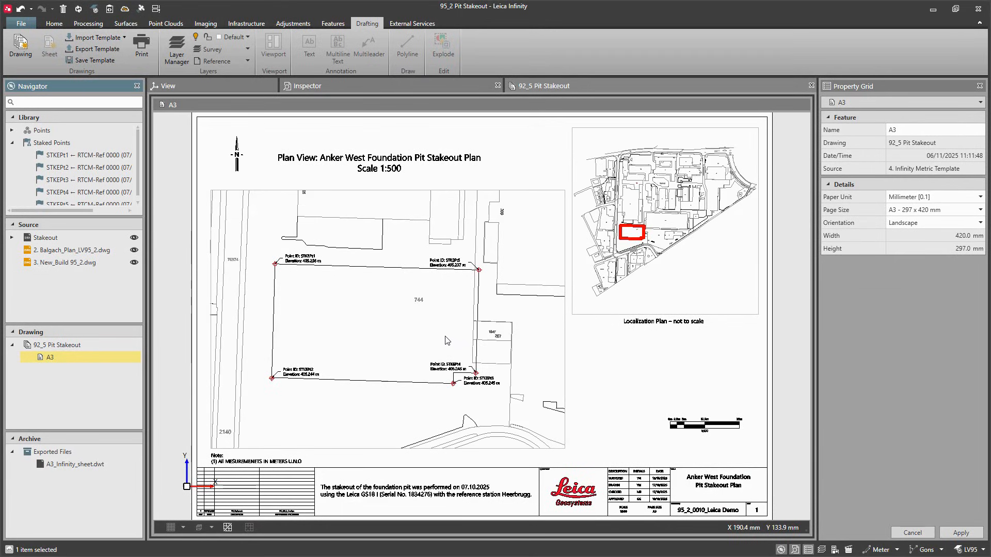
# Step: Save the 92_5 Pit Stakeout drawing as a drawing template named "A3-Infinity_drawing"
pyautogui.click(90, 344)
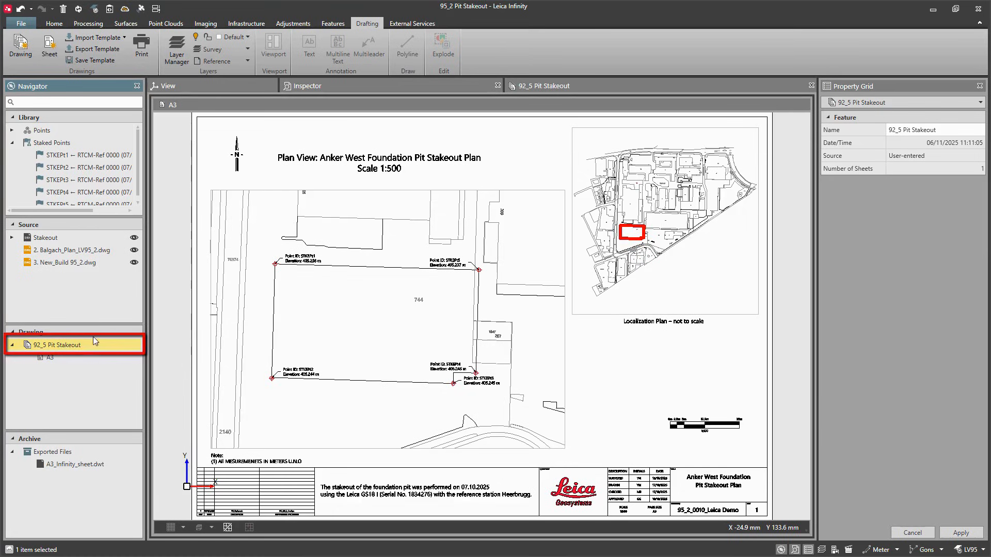
pyautogui.click(95, 61)
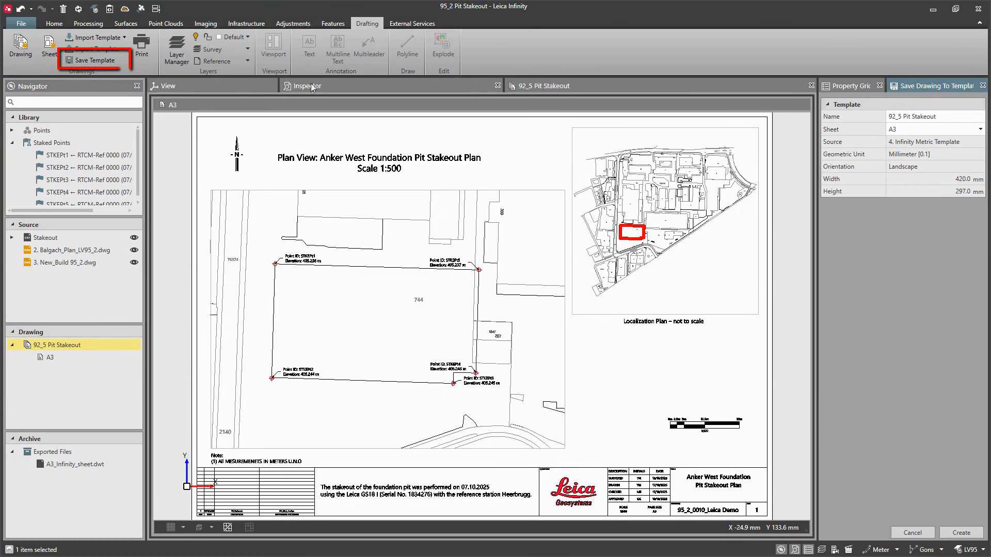
pyautogui.click(936, 116)
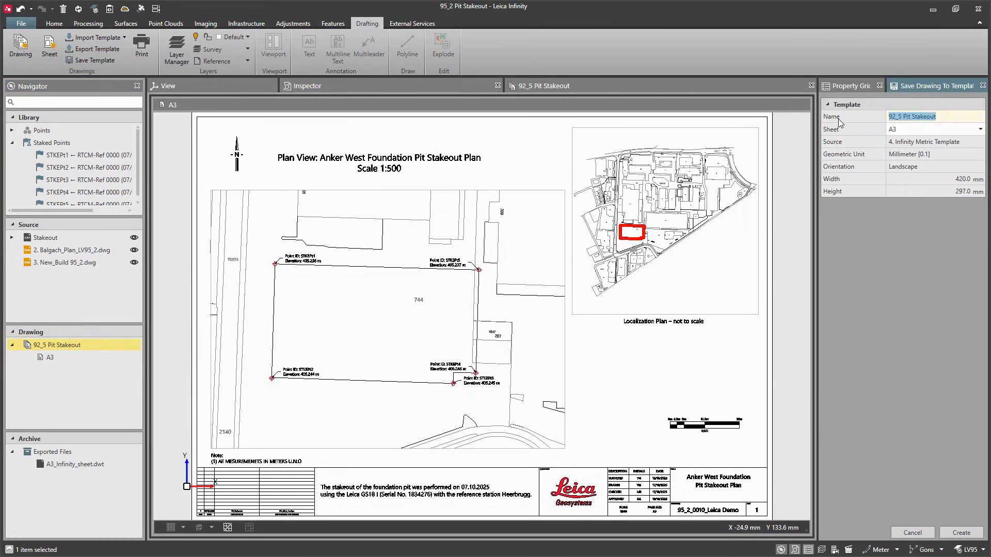
pyautogui.write('A3-Infinity')
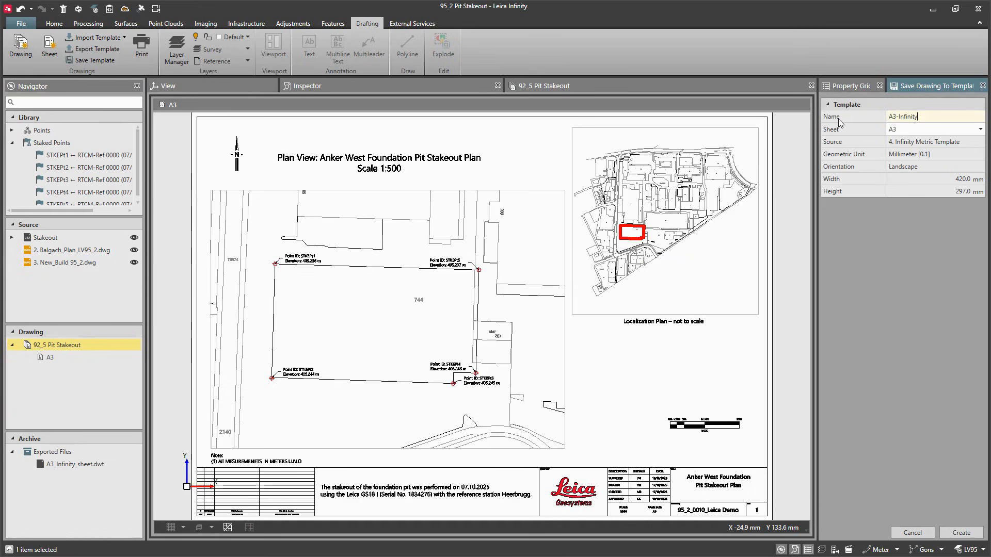
pyautogui.write('_drawing')
pyautogui.click(953, 532)
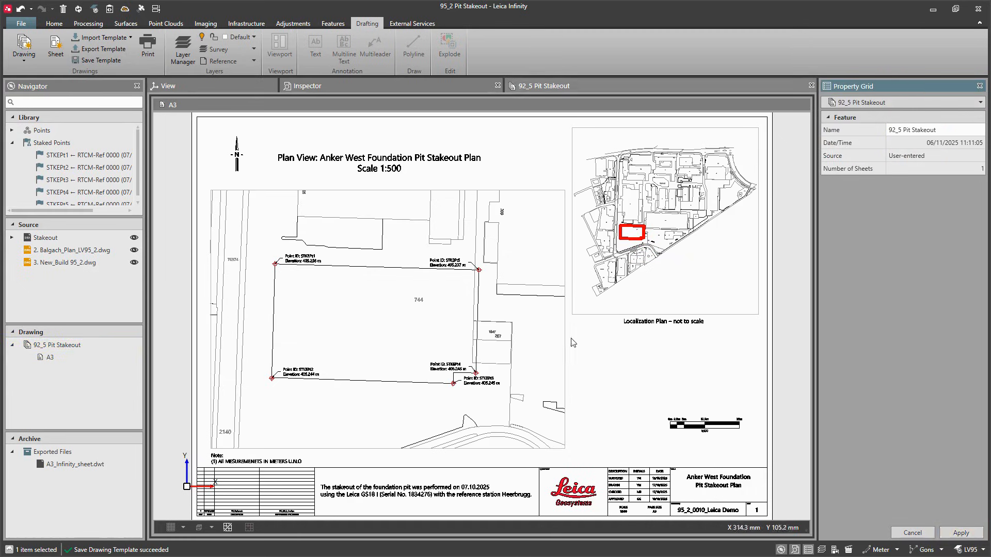
pyautogui.click(37, 62)
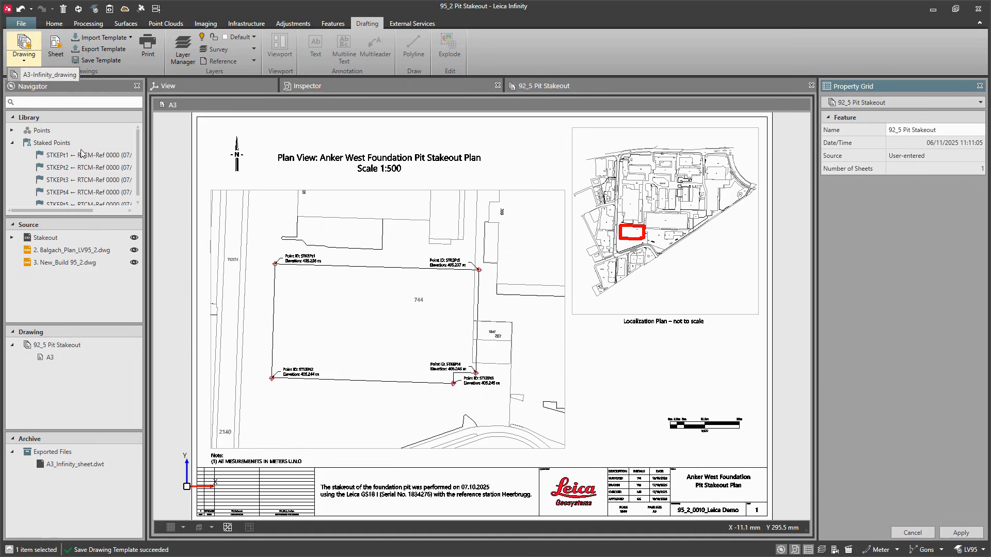
# Step: Save the A3 sheet as a sheet template named "A3-Infinity_sheet"
pyautogui.click(81, 359)
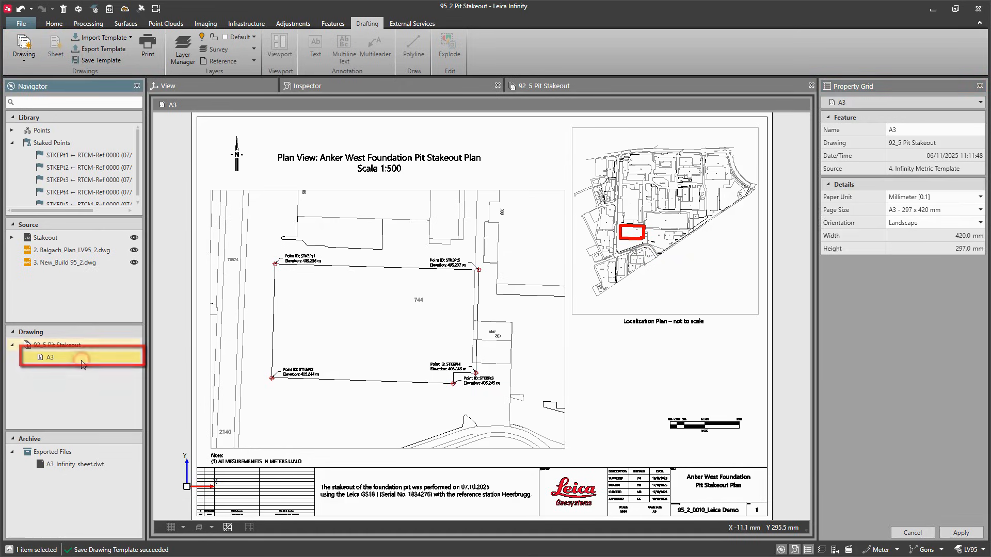
pyautogui.rightClick(83, 363)
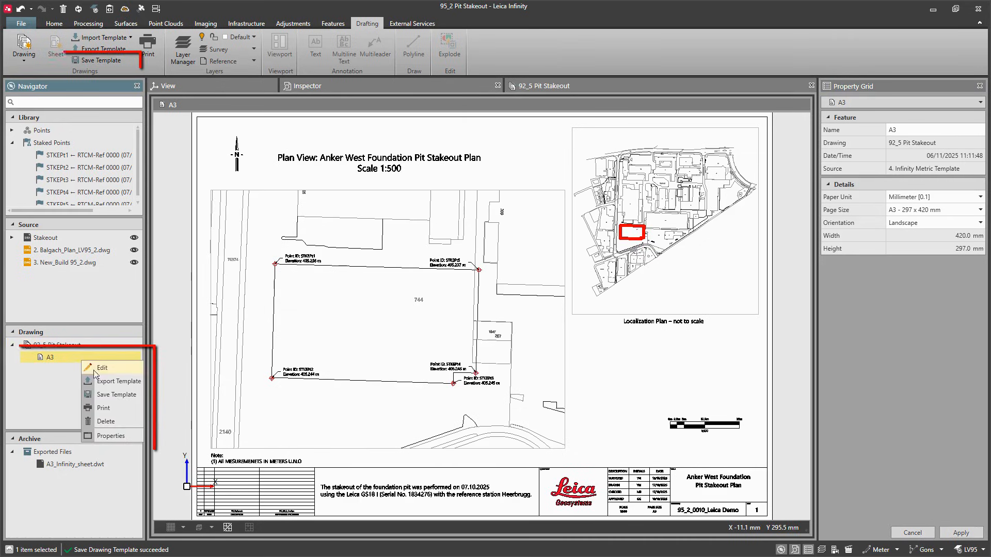
pyautogui.click(125, 394)
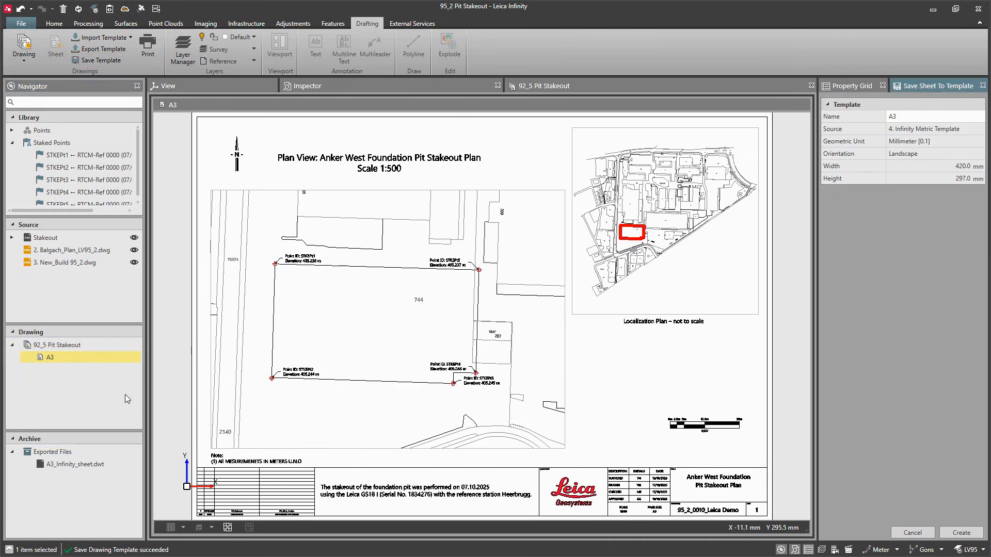
pyautogui.click(906, 117)
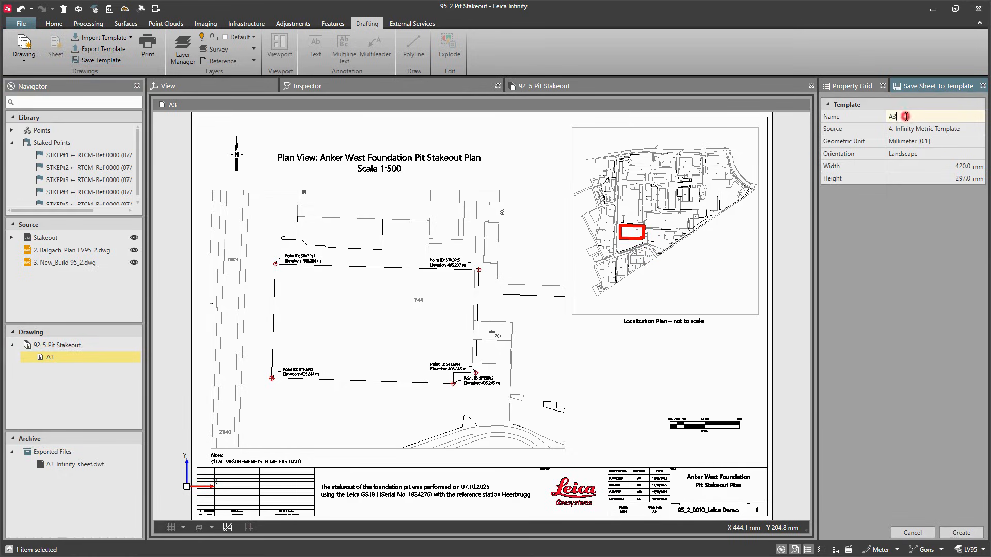
pyautogui.write('-Infinity_sheet')
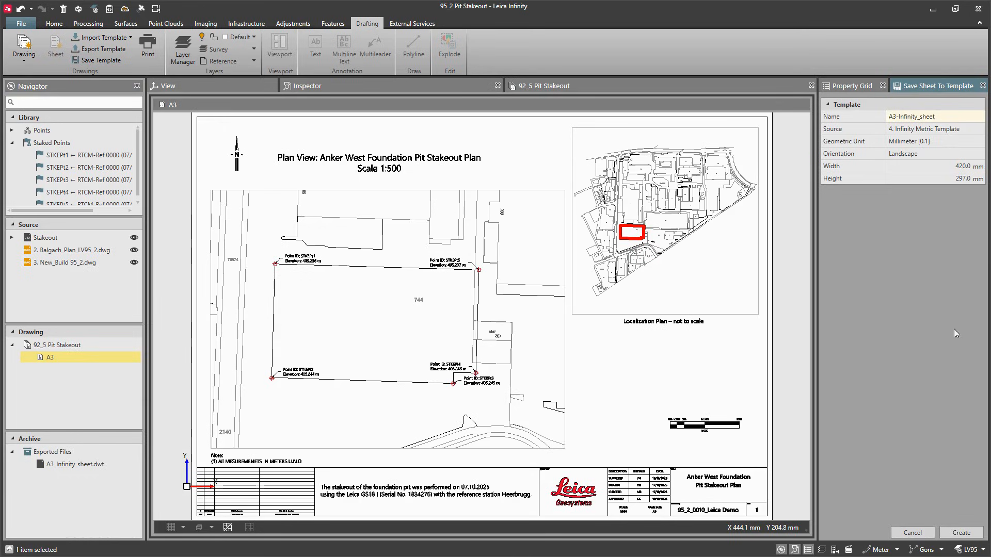
pyautogui.click(962, 532)
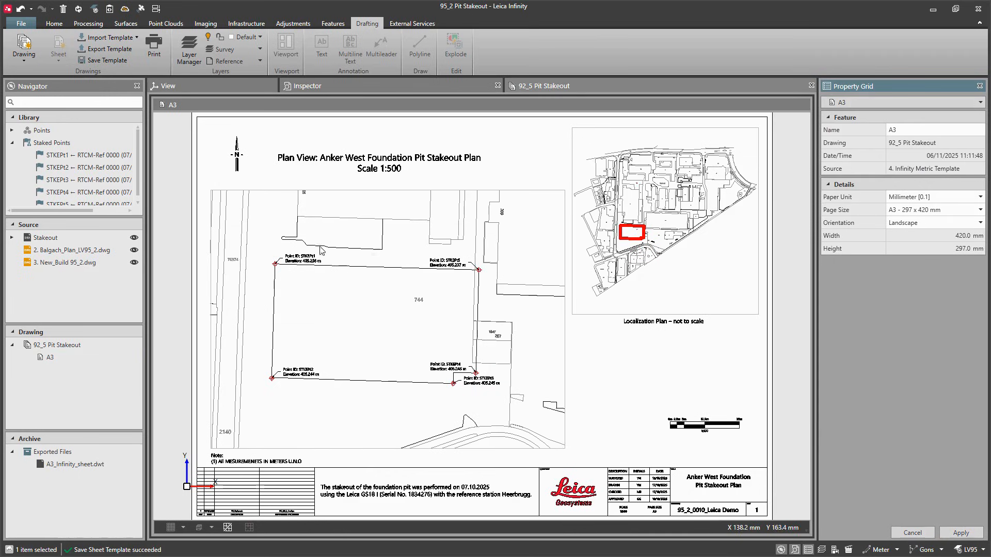
pyautogui.click(119, 344)
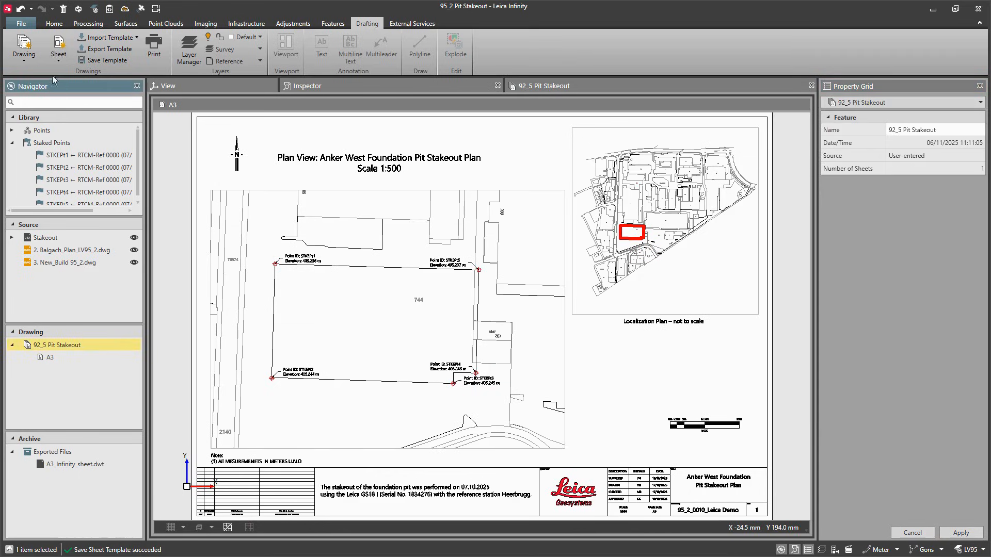
pyautogui.click(68, 62)
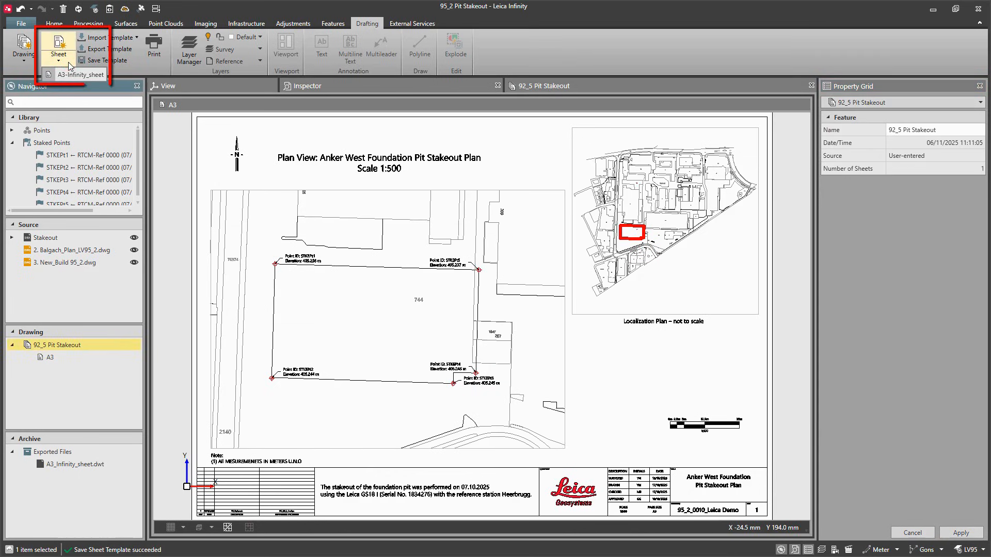
# Step: Print the A3 sheet to a PDF file named "95_2 Pit Stakeout"
pyautogui.click(21, 25)
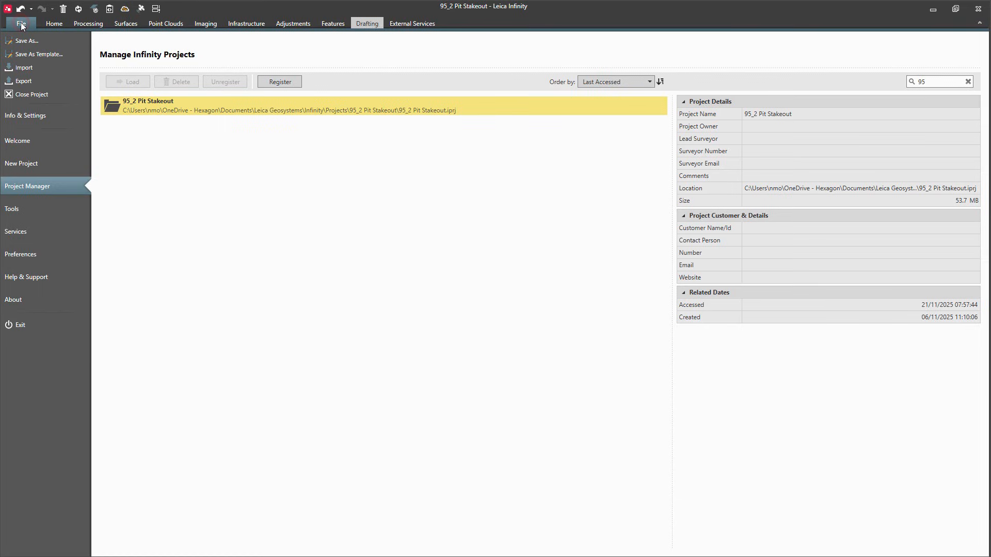
pyautogui.click(26, 116)
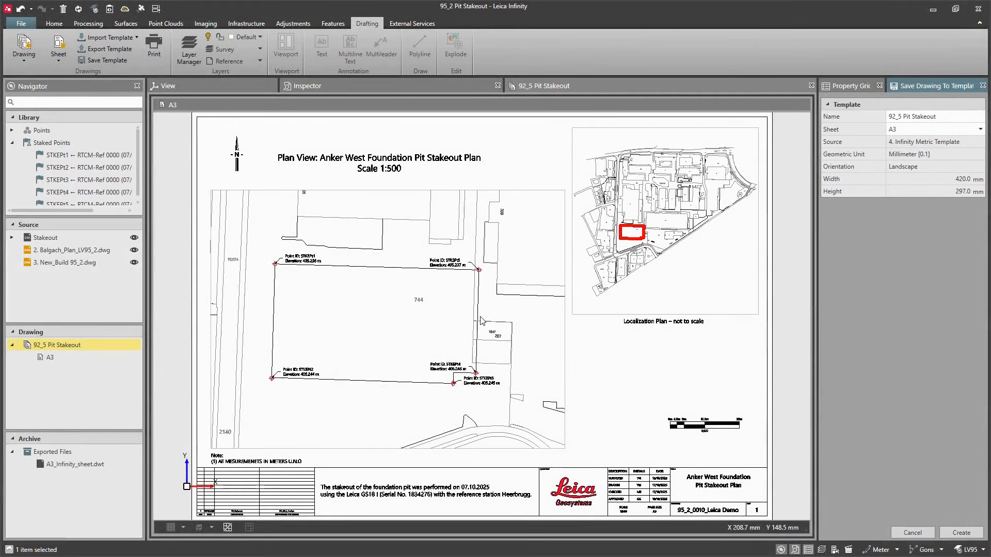
pyautogui.click(109, 358)
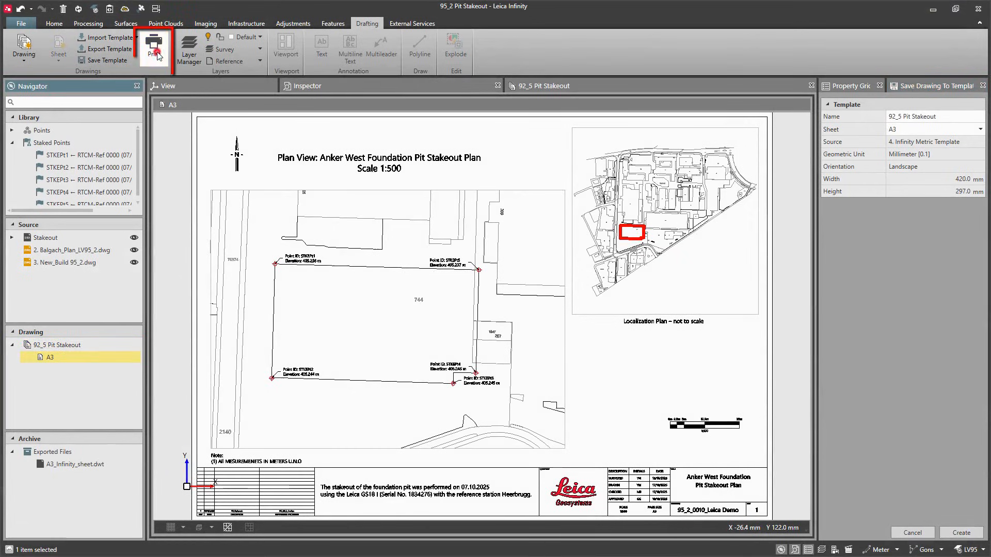
pyautogui.click(155, 49)
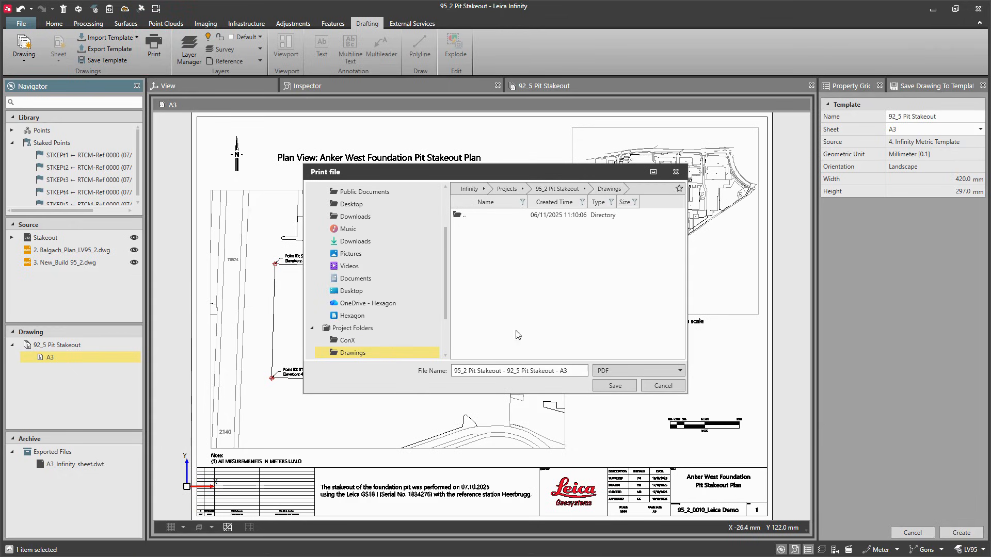
pyautogui.moveTo(575, 370); pyautogui.dragTo(502, 372)
pyautogui.press('BackSpace')
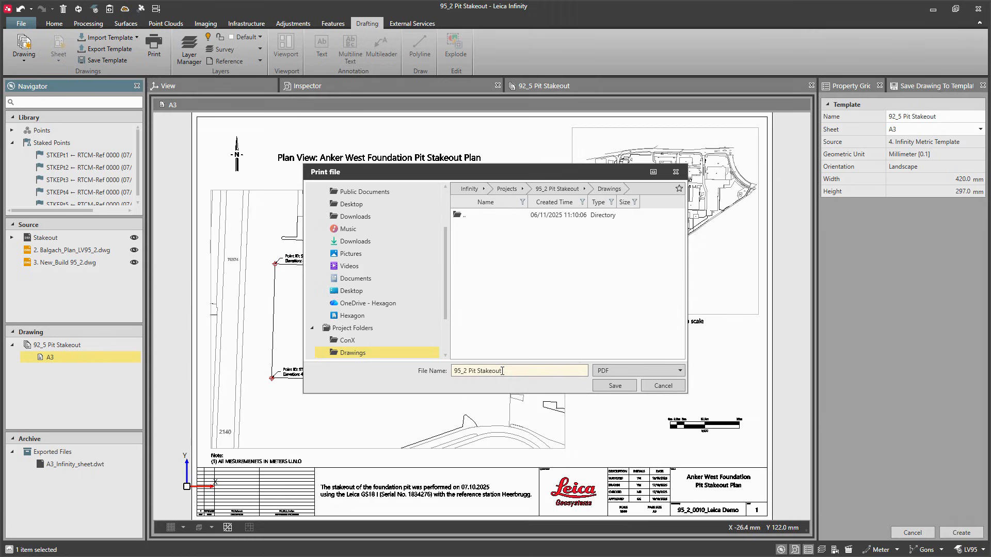
pyautogui.click(615, 385)
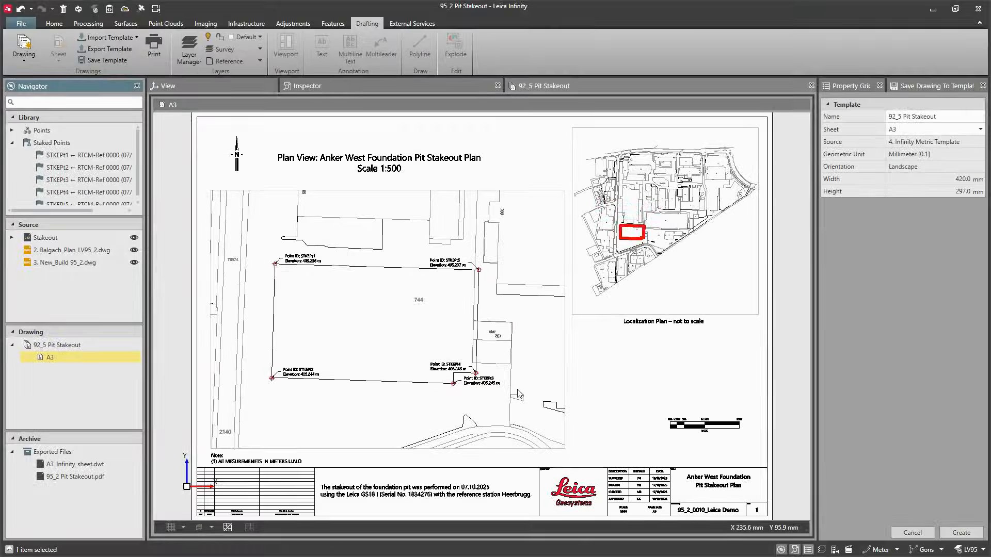
# Step: Export the Stakeout and both DWG sources as an AutoCAD DXF, DWG file named "95_2 Pit Stakeout"
pyautogui.click(104, 237)
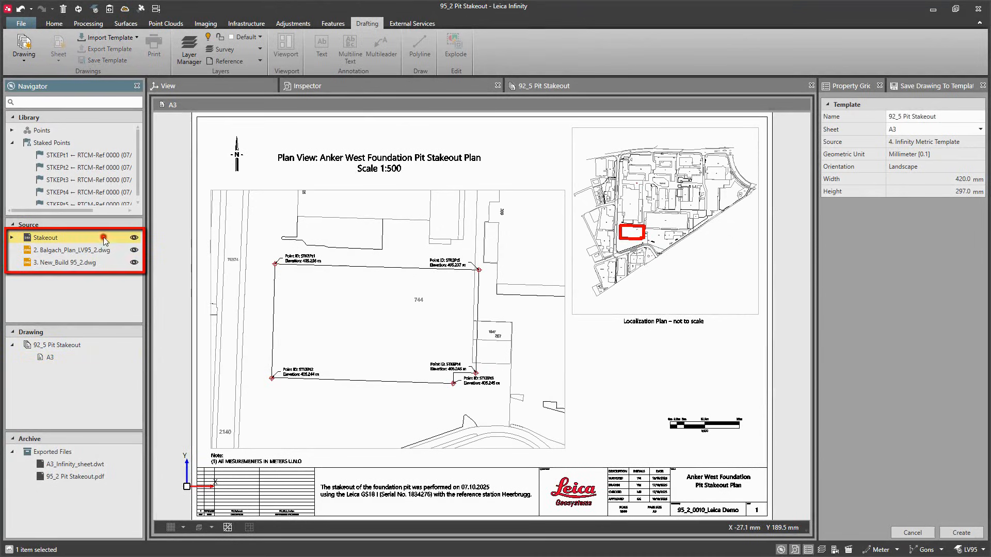
pyautogui.keyDown('shift'); pyautogui.click(108, 262); pyautogui.keyUp('shift')
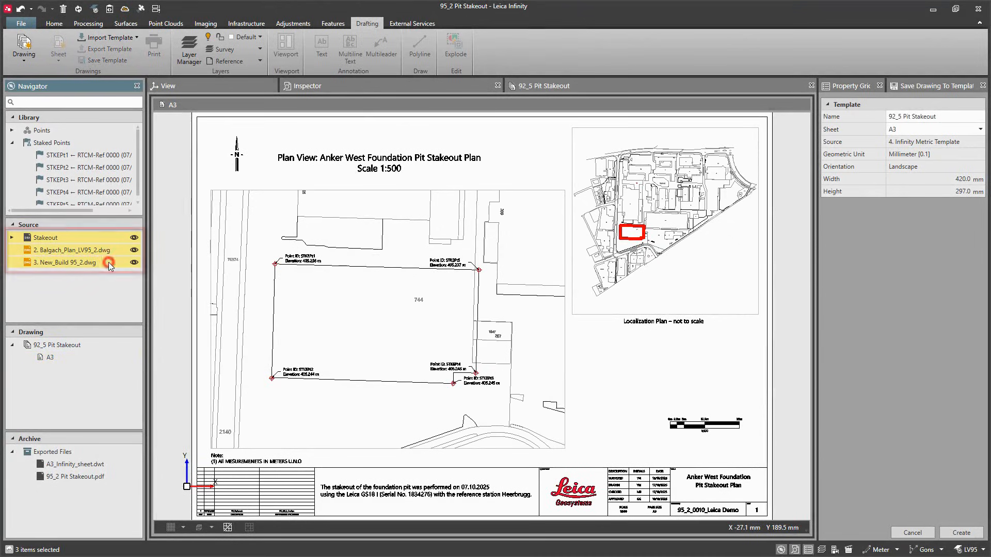
pyautogui.click(54, 23)
pyautogui.click(61, 66)
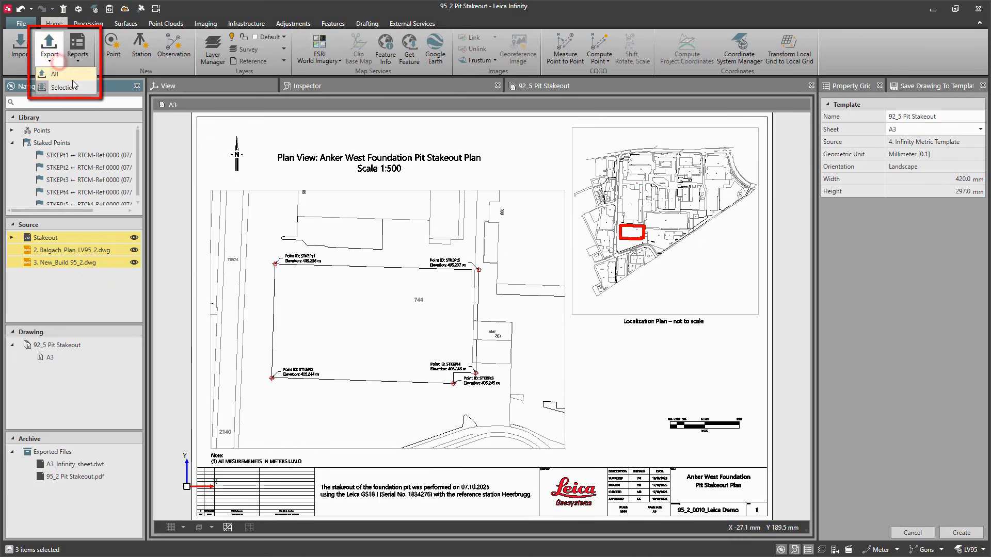
pyautogui.click(84, 87)
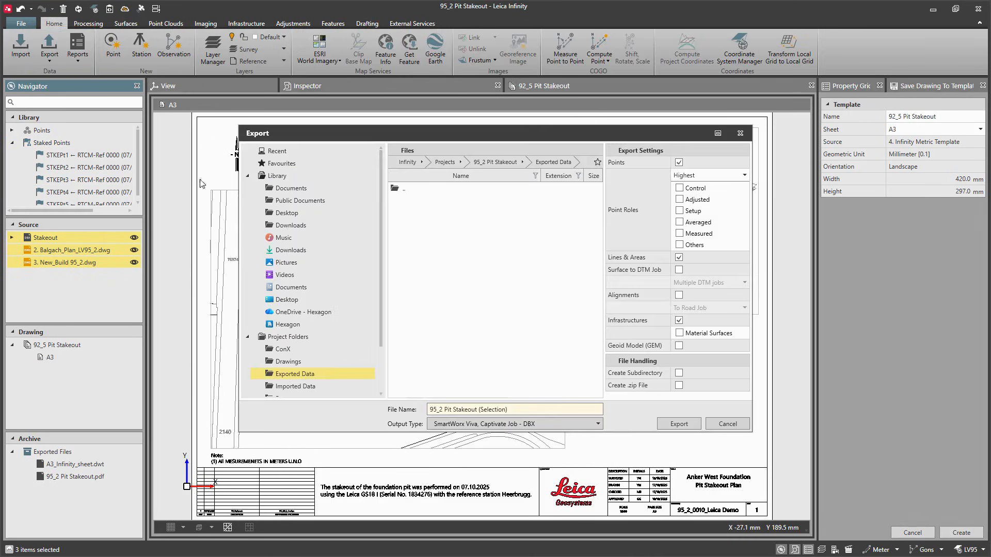
pyautogui.click(510, 410)
pyautogui.press('BackSpace')
pyautogui.press('BackSpace')
pyautogui.press('BackSpace')
pyautogui.press('BackSpace')
pyautogui.press('BackSpace')
pyautogui.press('BackSpace')
pyautogui.press('BackSpace')
pyautogui.press('BackSpace')
pyautogui.press('BackSpace')
pyautogui.press('BackSpace')
pyautogui.press('BackSpace')
pyautogui.click(516, 424)
pyautogui.scroll(-3, 505, 343)
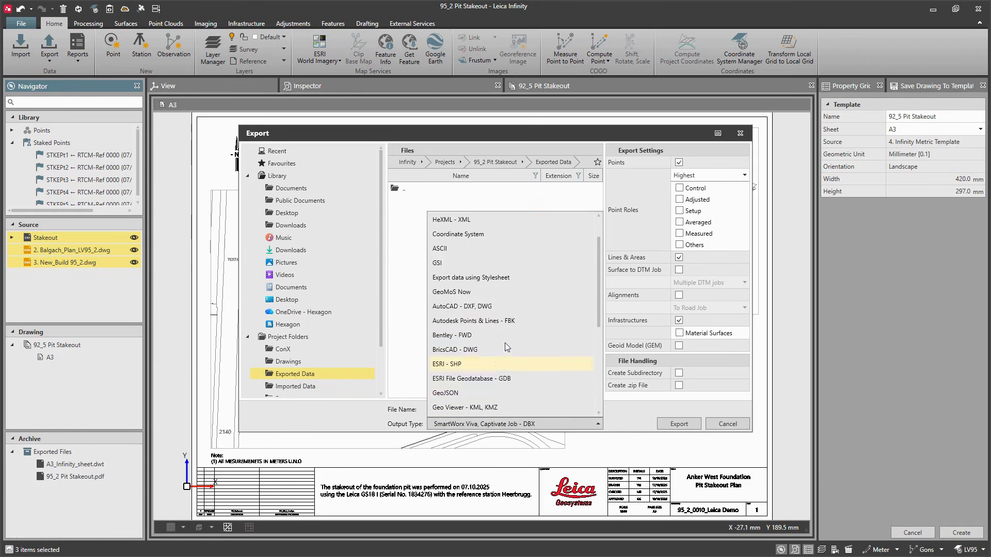
pyautogui.click(501, 306)
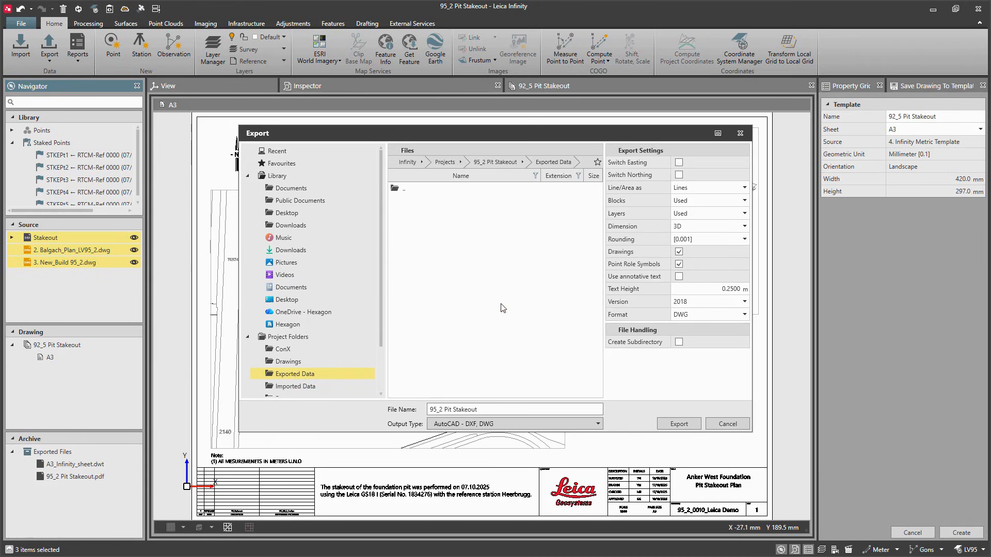
pyautogui.click(683, 425)
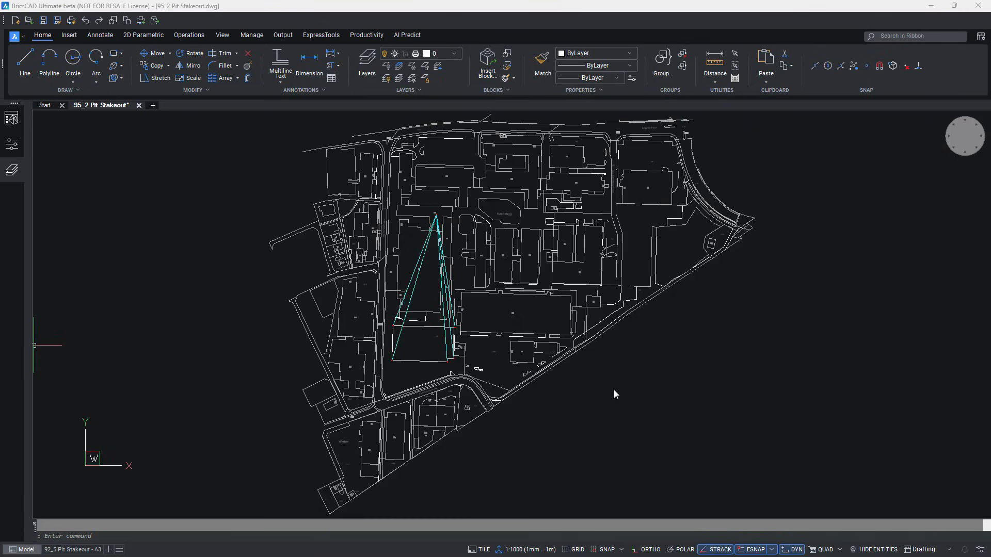
# Step: In BricsCAD, open the exported drawing's "92_5 Pit Stakeout - A3" layout to check the sheet
pyautogui.click(97, 550)
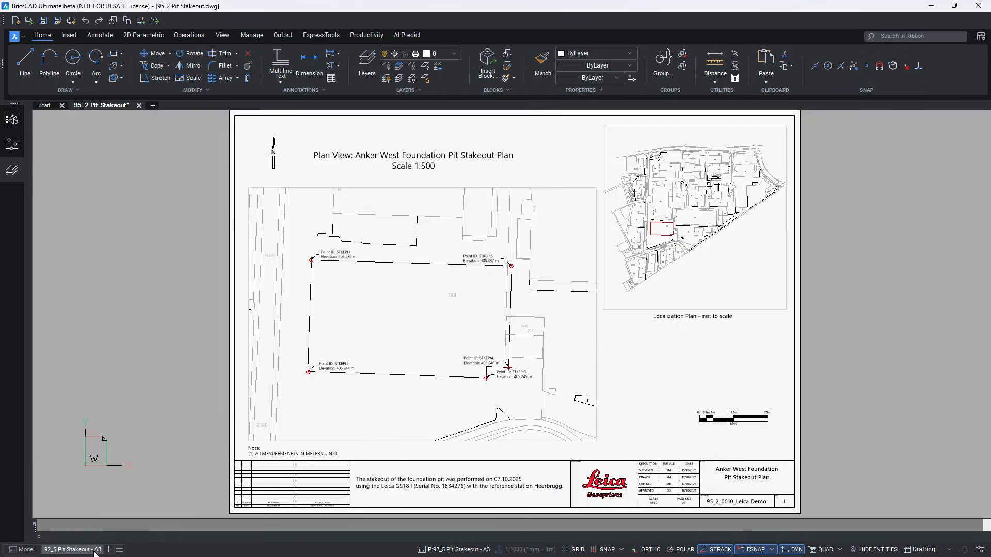